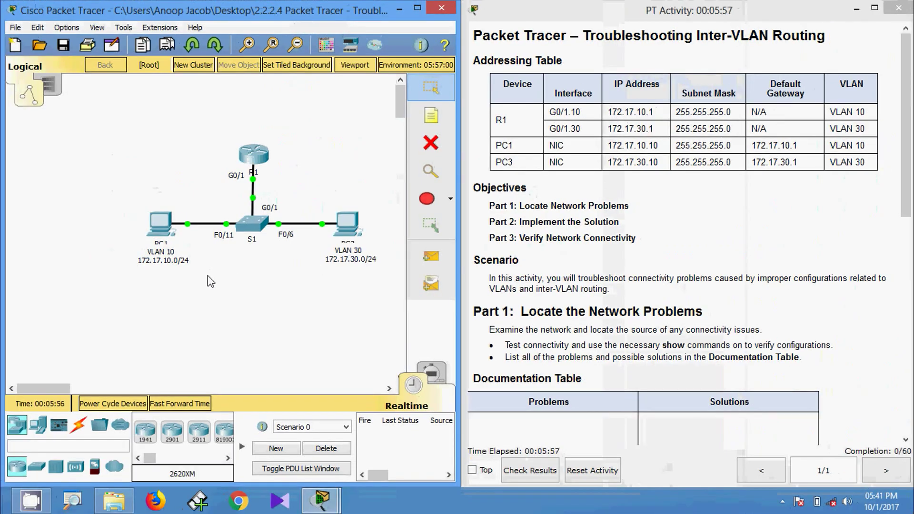
Check PC1's IP configuration against the addressing table, moving its window clear of the instructions.
click(161, 224)
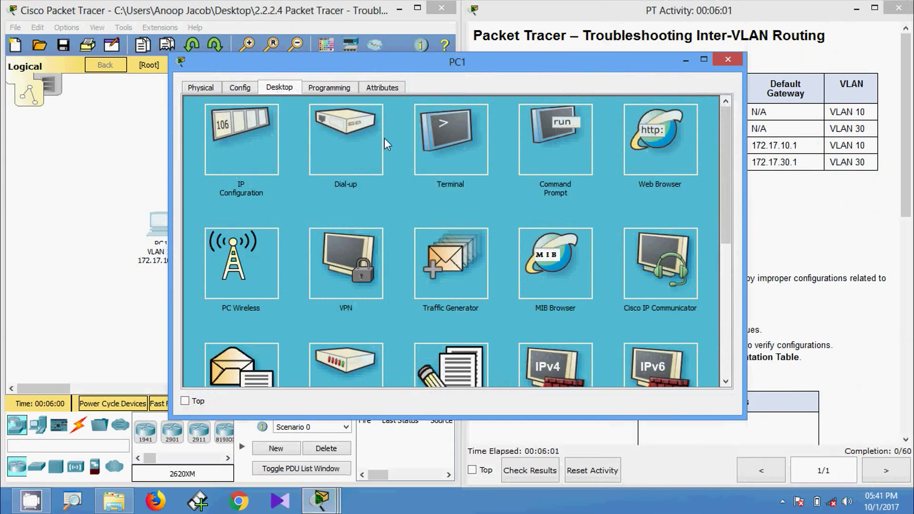
click(256, 142)
mouse_move(484, 70)
mouse_down()
mouse_move(597, 183)
mouse_move(488, 84)
mouse_up()
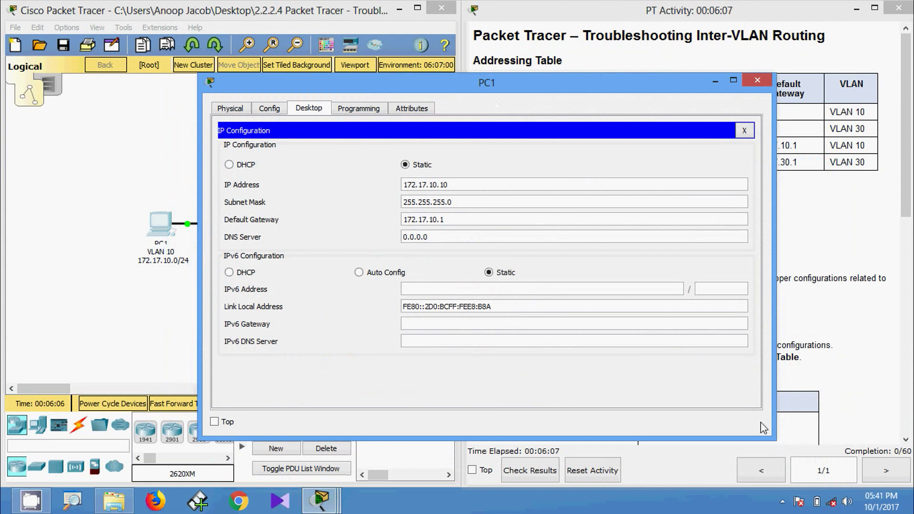
click(774, 441)
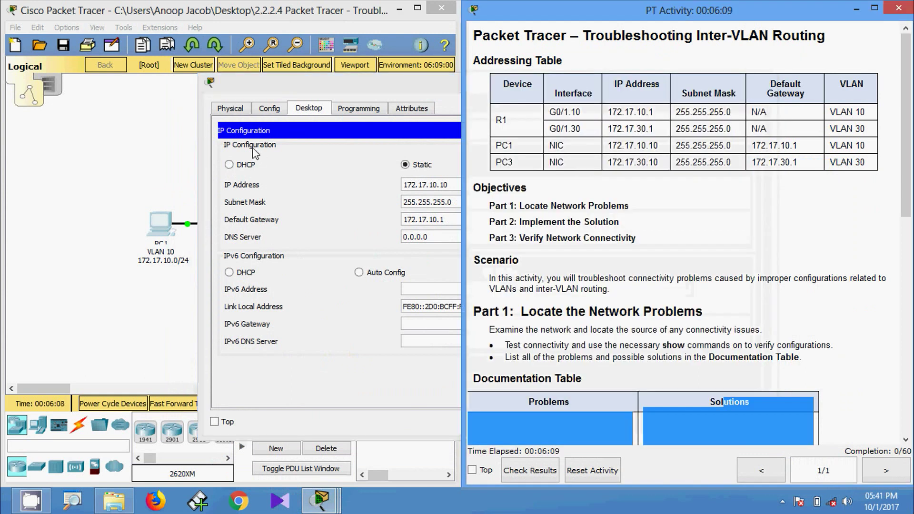
click(299, 95)
drag(210, 437, 419, 432)
drag(579, 85, 694, 168)
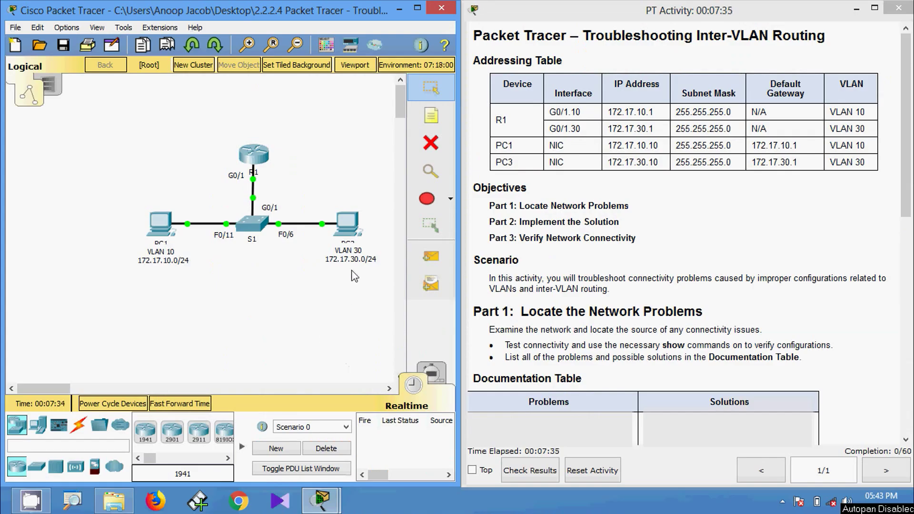
Run ipconfig in PC3's command prompt and check its default gateway against the addressing table.
click(347, 225)
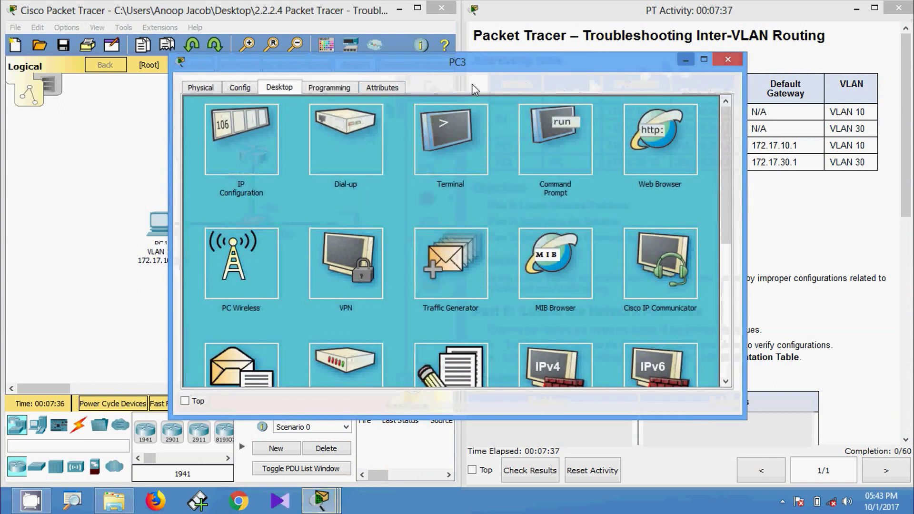
drag(170, 52, 384, 61)
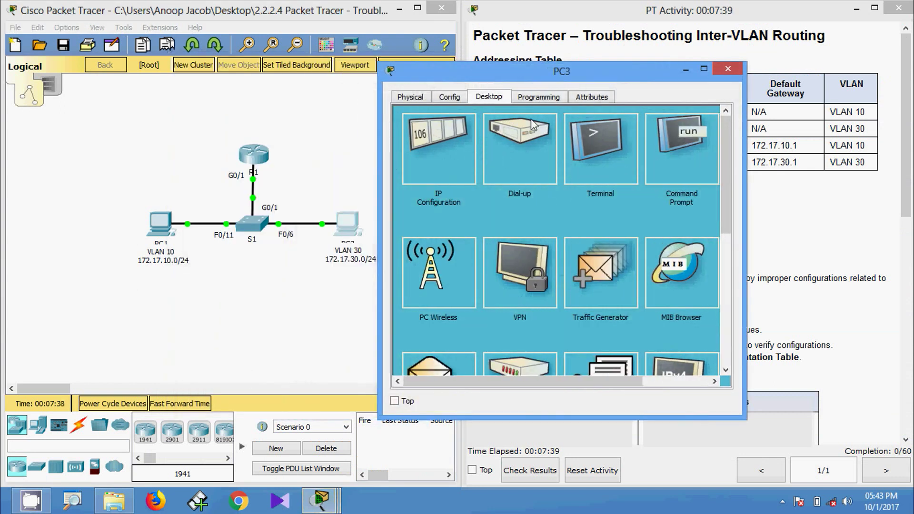
drag(558, 76, 316, 44)
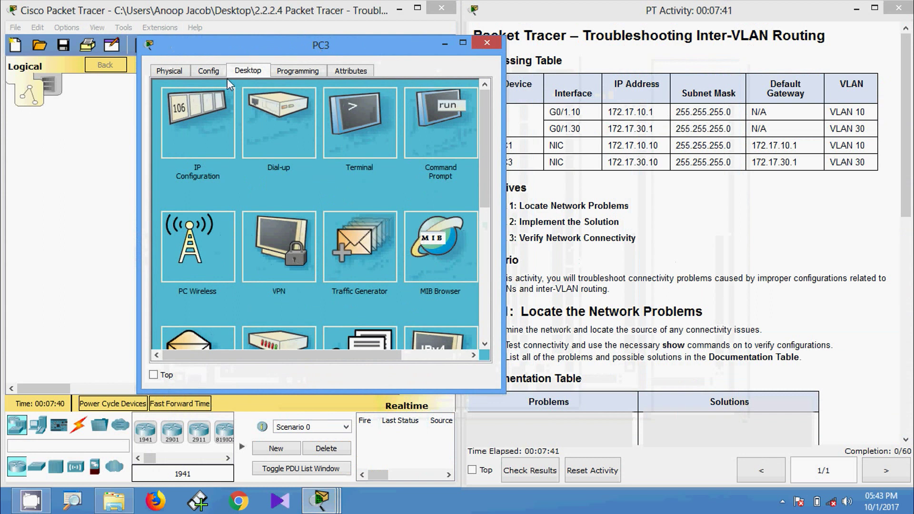
click(440, 129)
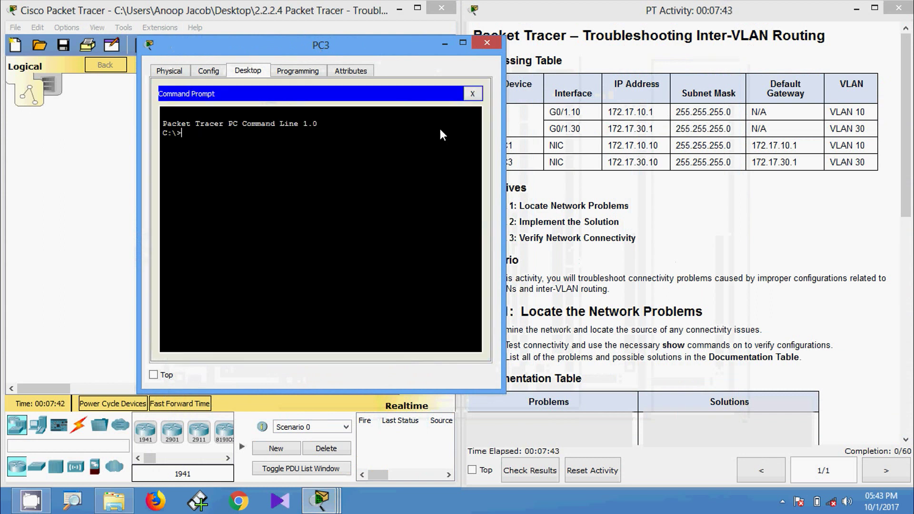
click(471, 94)
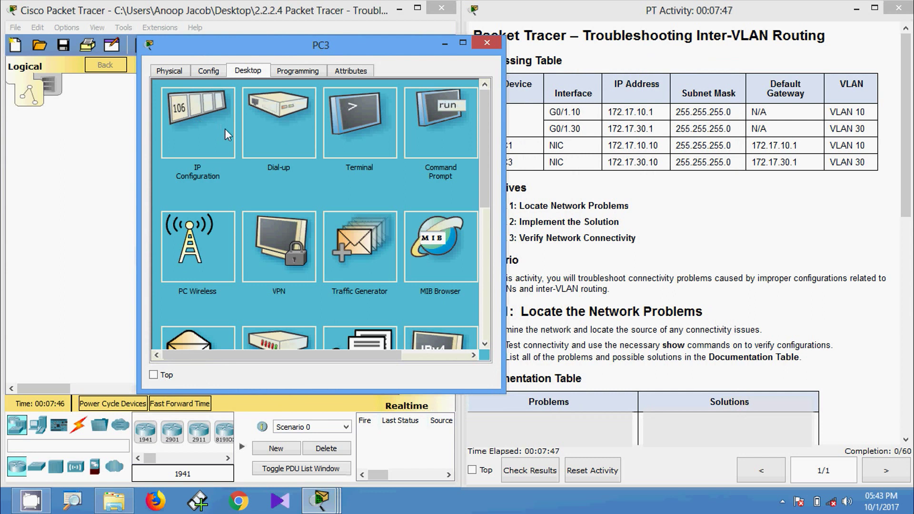
click(430, 148)
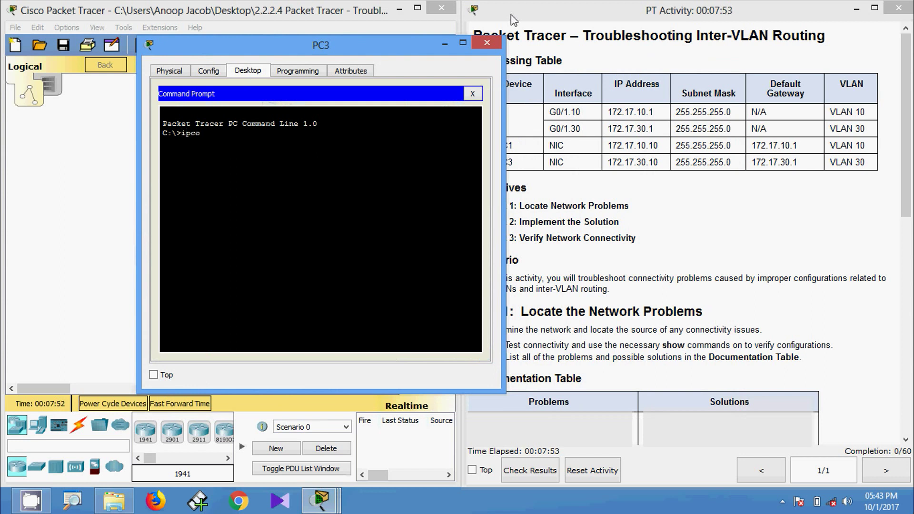
text(ipconfig)
key(Return)
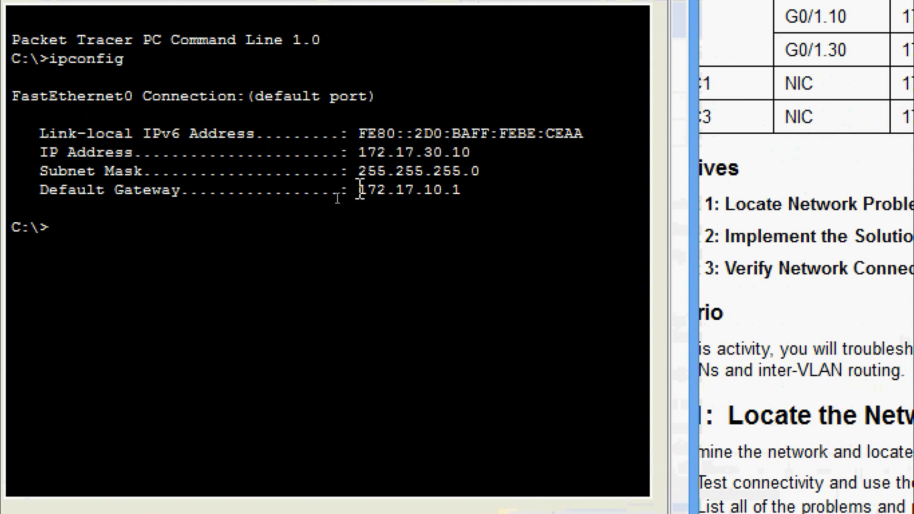
double_click(434, 197)
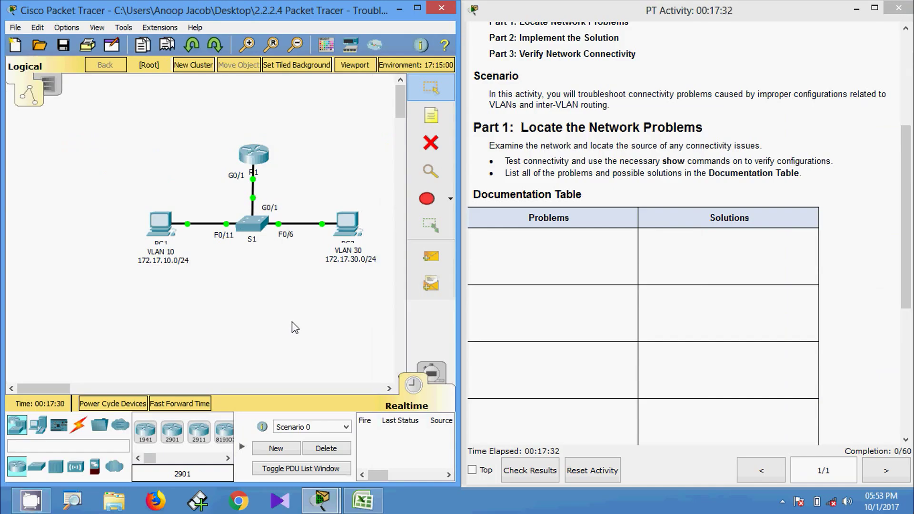
Open switch S1's command line interface and enter privileged EXEC mode with the enable command.
click(257, 226)
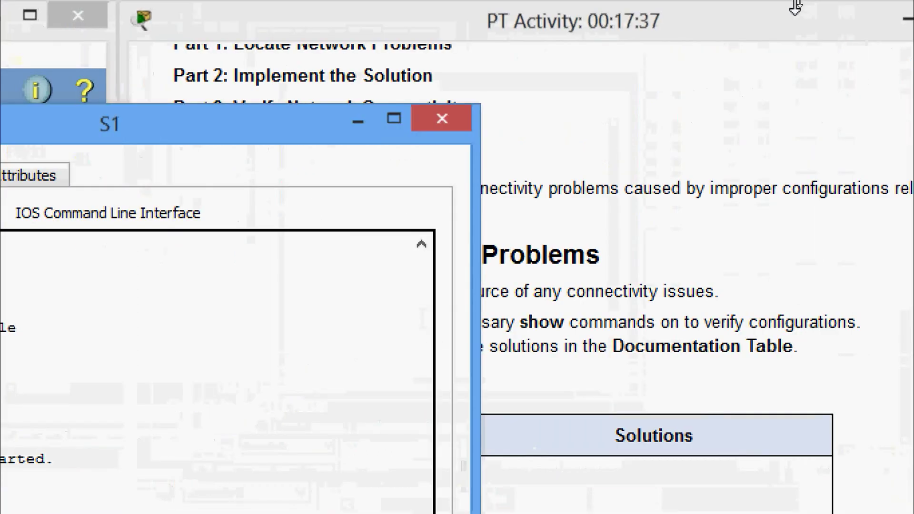
key(Return)
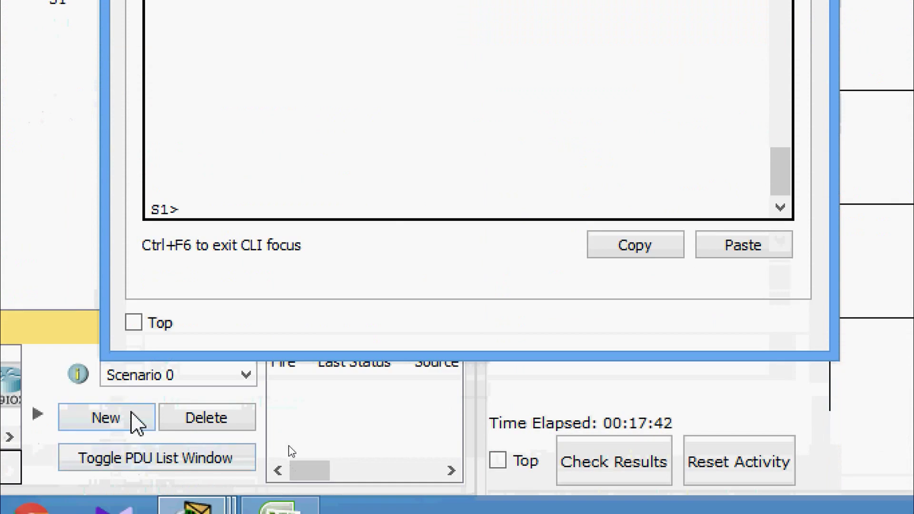
text(ena)
key(Tab)
key(Return)
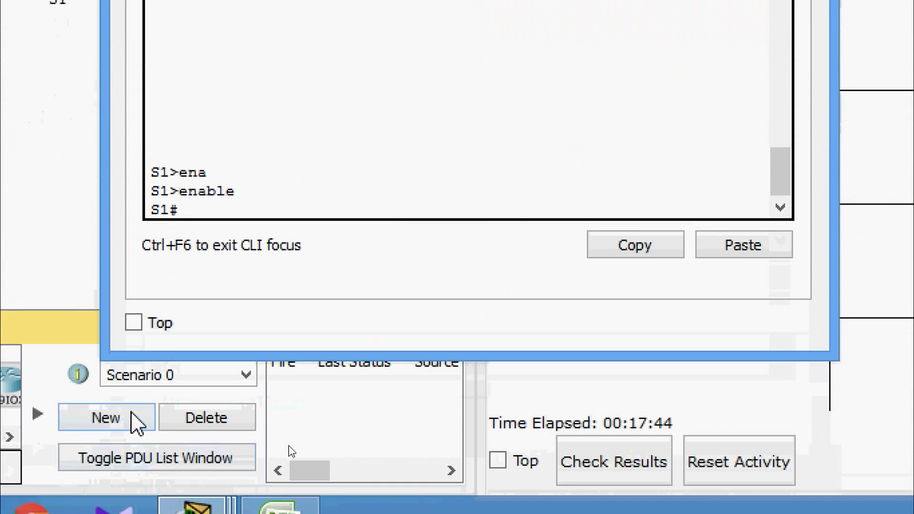
Run show vlan brief on S1 to examine its VLANs and port assignments.
text(show)
key(Tab)
text(vl)
key(Tab)
text(b)
key(Tab)
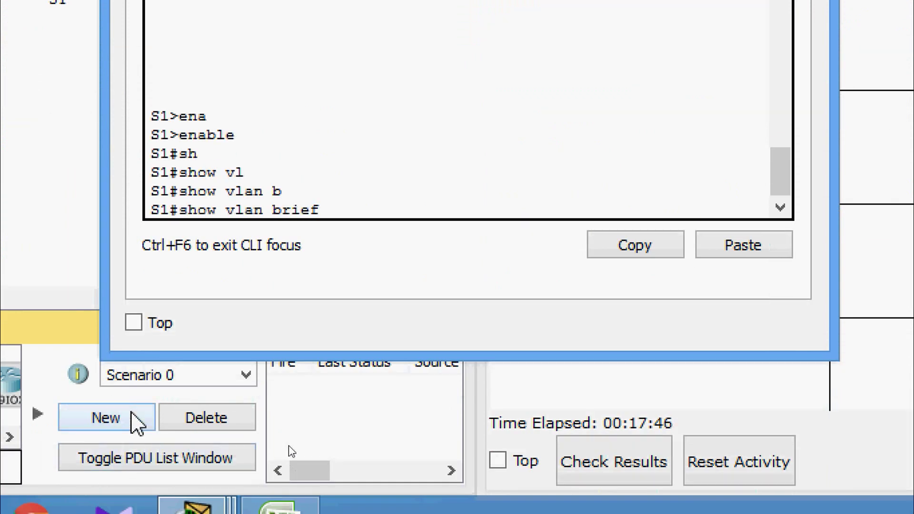
key(Return)
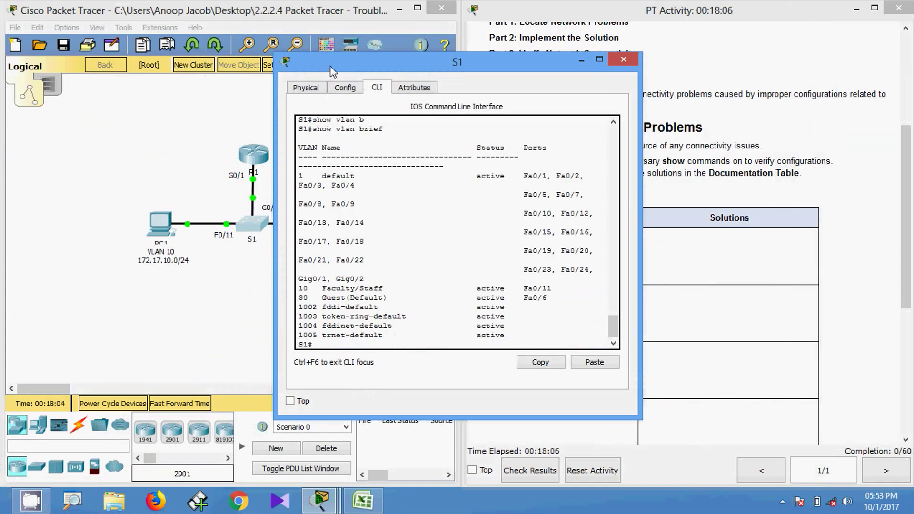
Compare S1's VLAN port assignments with the topology links to PC1, PC3 and R1, keeping both windows in view.
drag(332, 72, 424, 71)
click(248, 301)
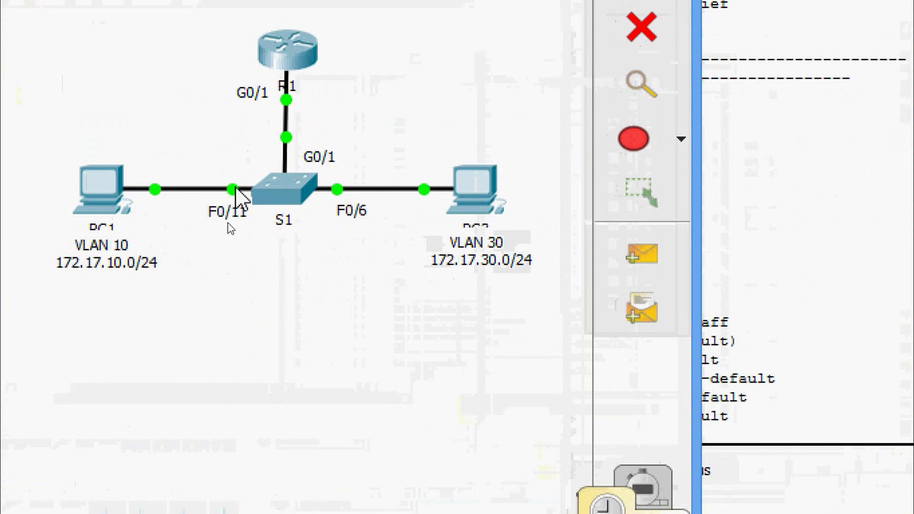
mouse_move(238, 194)
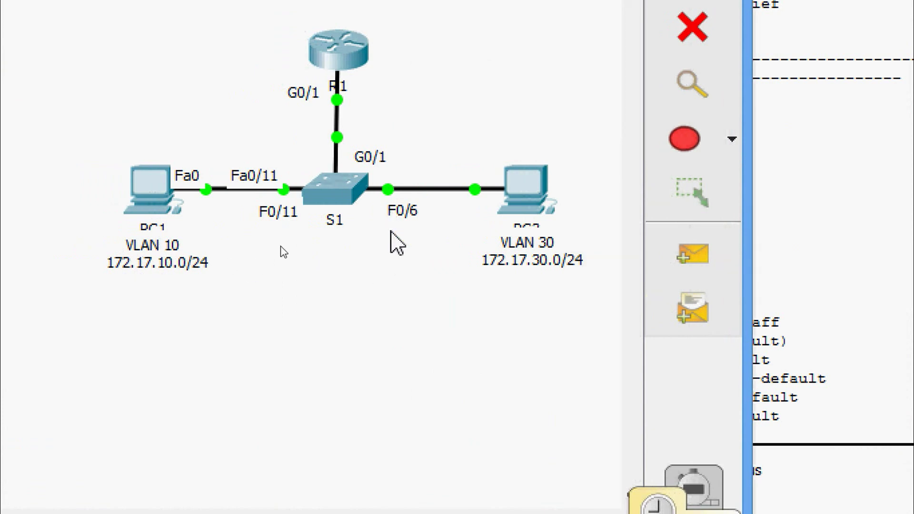
mouse_move(388, 190)
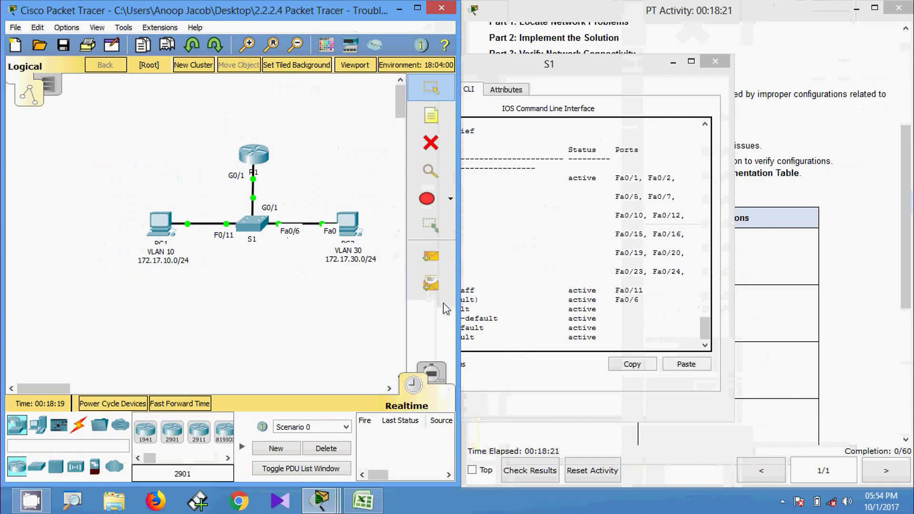
drag(747, 334, 507, 334)
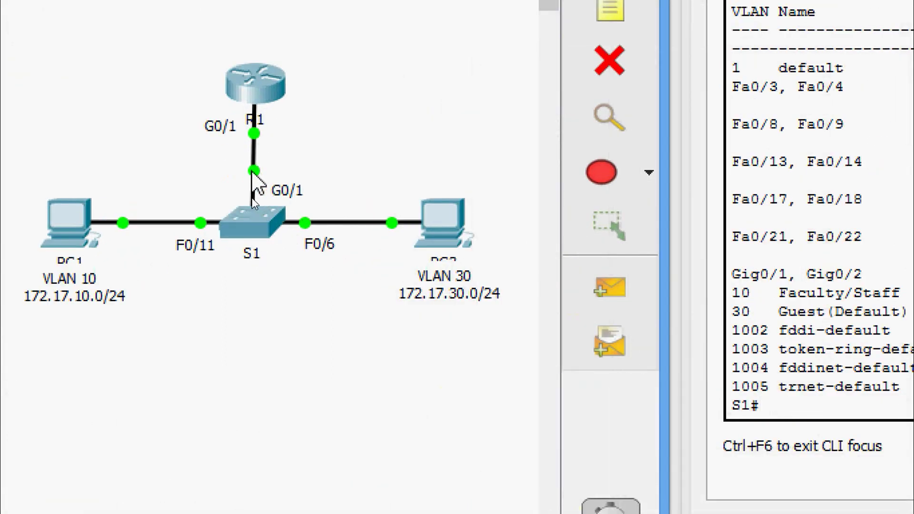
mouse_move(254, 172)
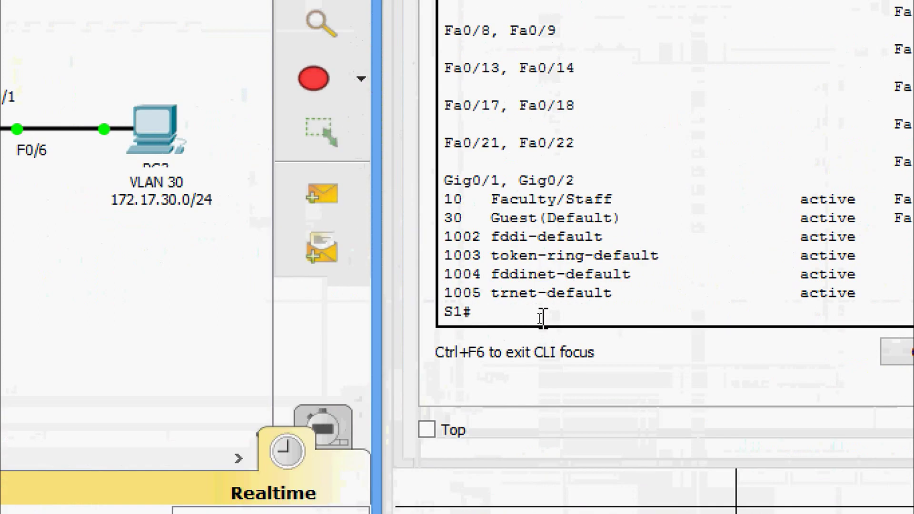
Run show interfaces trunk on S1 to check for trunk ports.
click(541, 315)
text(sh)
key(Tab)
text(inter)
key(Tab)
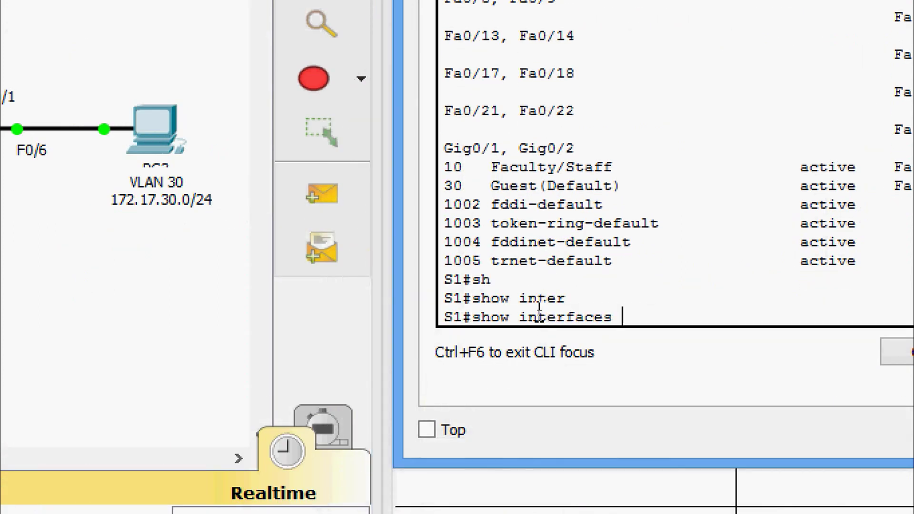
text(t)
key(Tab)
key(Return)
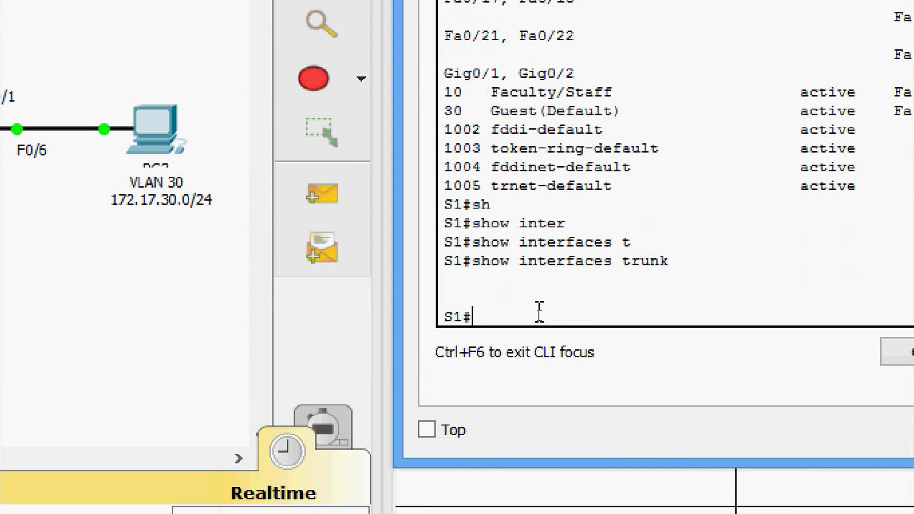
Run show running-config on S1 and page through it to the GigabitEthernet0/1 switchport mode.
text(sh)
key(Tab)
text(ru)
key(Tab)
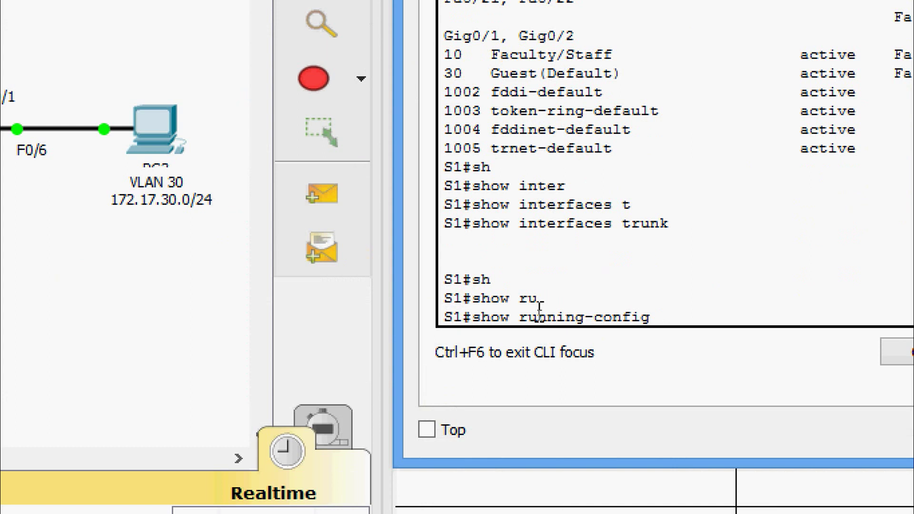
key(Return)
key(Return)
key(Return)
key(Return)
key(Return)
key(Return)
key(Return)
key(Return)
key(Return)
key(Return)
key(Return)
key(Return)
key(Return)
key(Return)
key(Return)
key(Return)
key(Return)
key(Return)
key(Return)
key(Return)
key(Return)
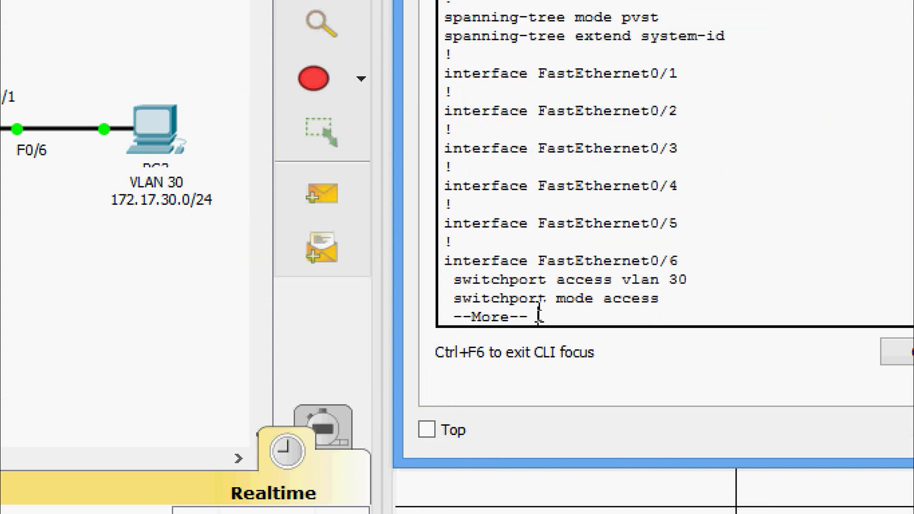
key(Return)
key(Return)
key(Return)
key(Return)
key(Return)
key(Return)
key(Return)
key(Return)
key(Return)
key(Return)
key(Return)
key(Return)
key(Return)
key(Return)
key(Return)
key(Return)
key(Return)
key(Return)
key(Return)
key(Return)
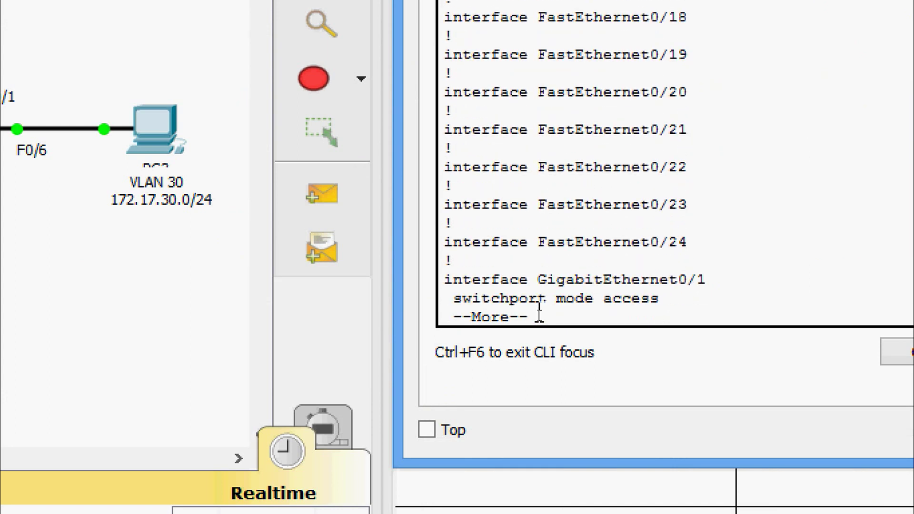
key(Return)
key(Return)
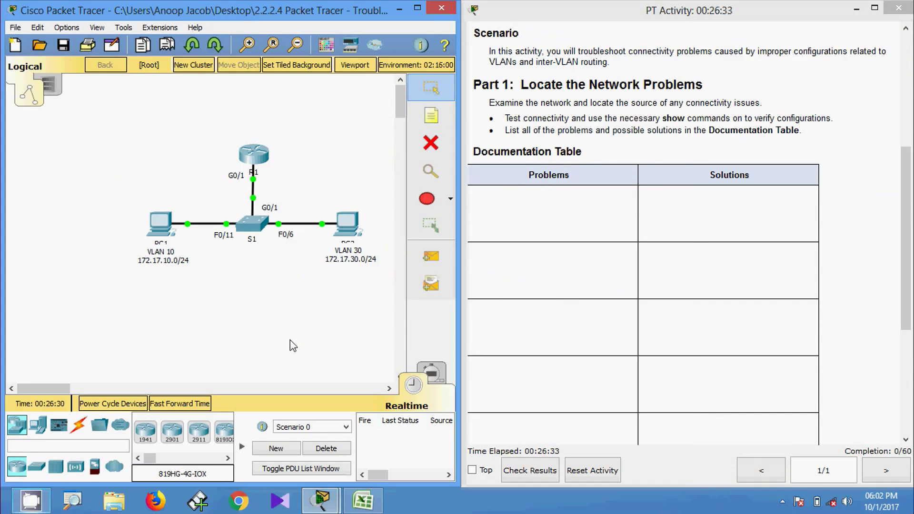
Open router R1's command line interface and enter privileged EXEC mode with the enable command.
click(254, 156)
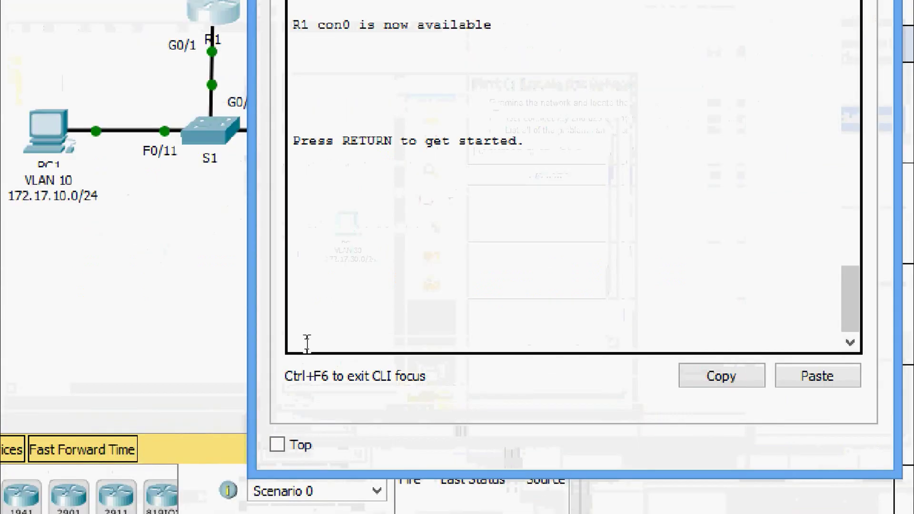
key(Return)
text(ena)
key(Tab)
key(Return)
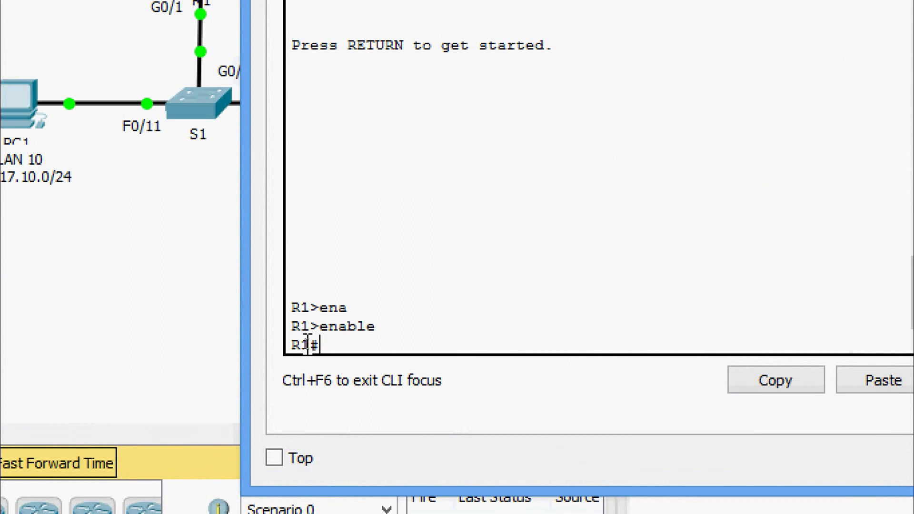
Run show ip interface brief on R1 and examine the address and status of subinterface GigabitEthernet0/1.10.
text(sh)
key(Tab)
text(ip intger)
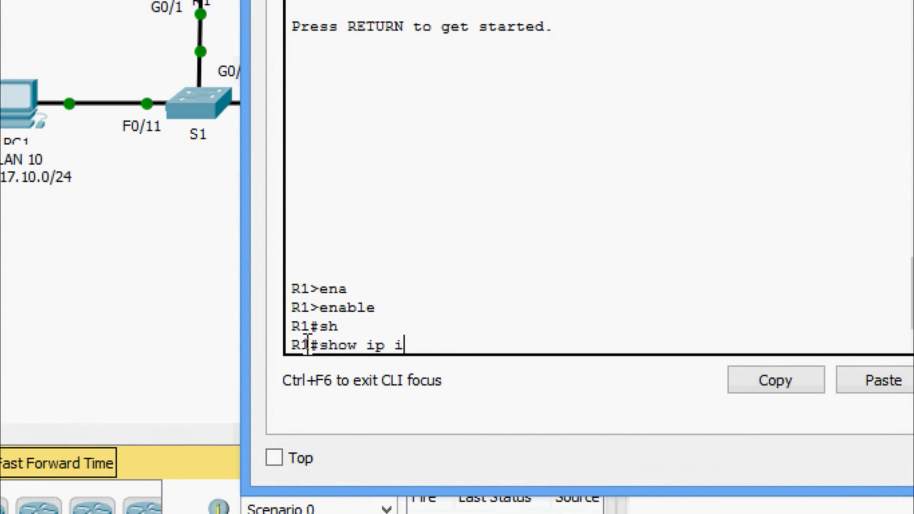
key(Tab)
key(BackSpace)
key(BackSpace)
key(BackSpace)
text(g)
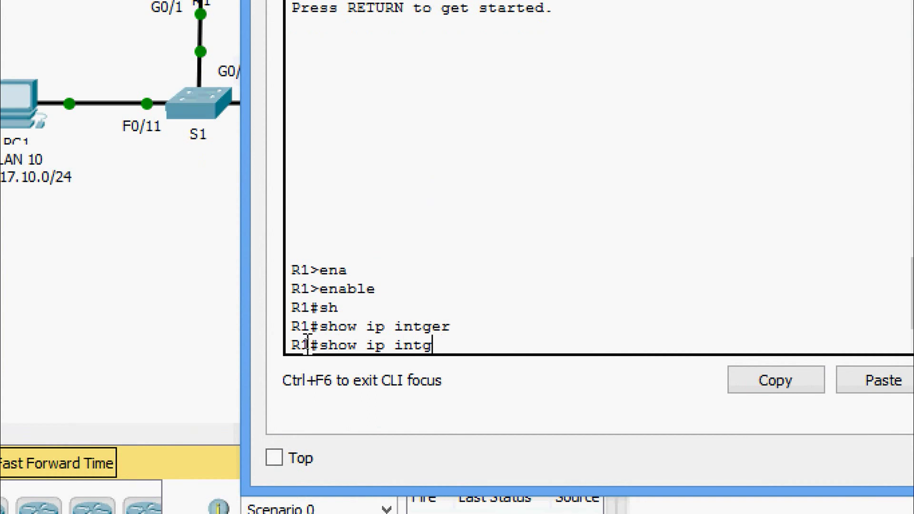
key(BackSpace)
key(Tab)
text(b)
key(Tab)
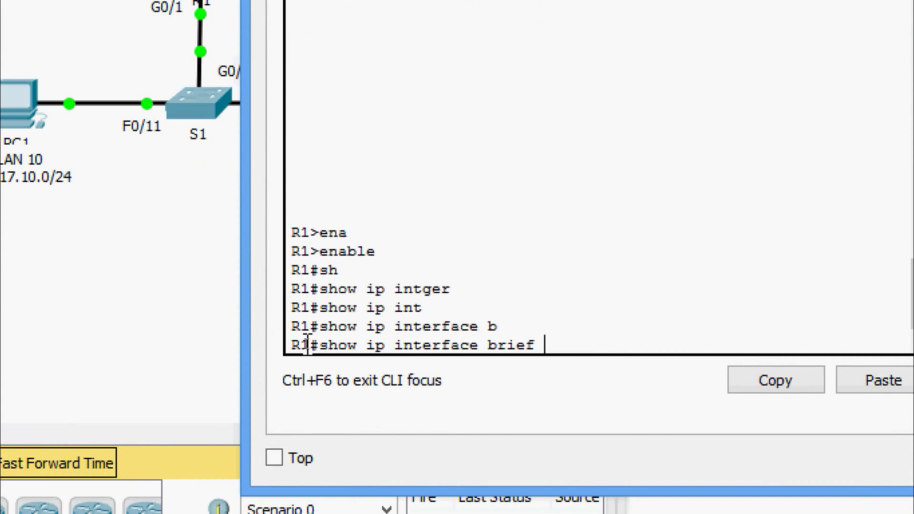
key(Return)
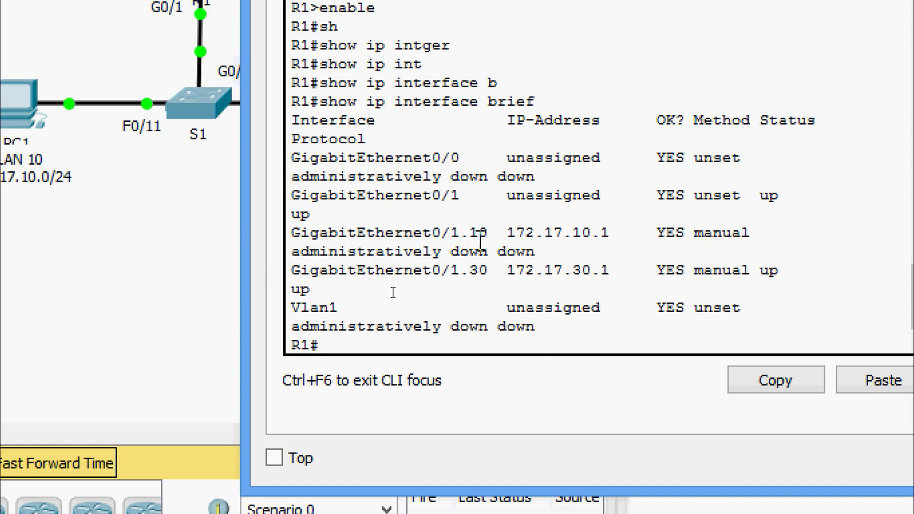
drag(507, 234, 612, 236)
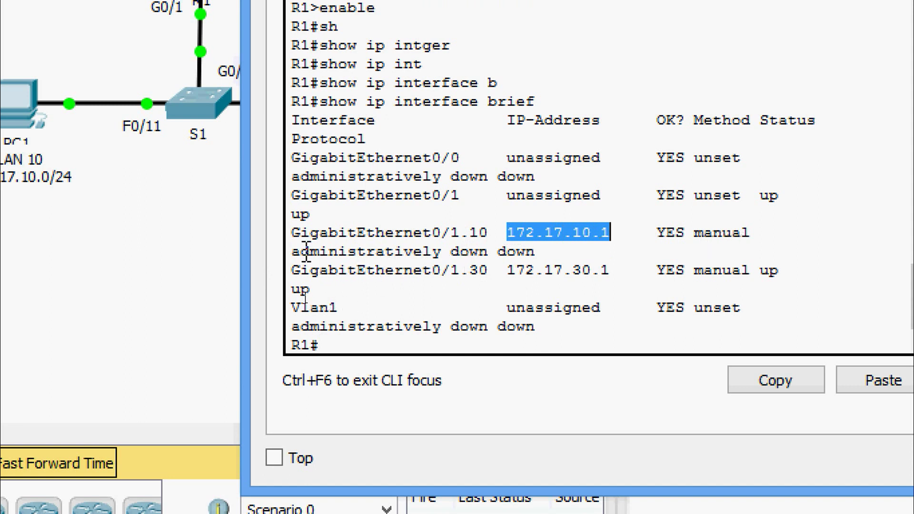
Examine the status of subinterface GigabitEthernet0/1.10 and the IP address of GigabitEthernet0/1.30 in R1's interface summary.
drag(292, 251, 534, 254)
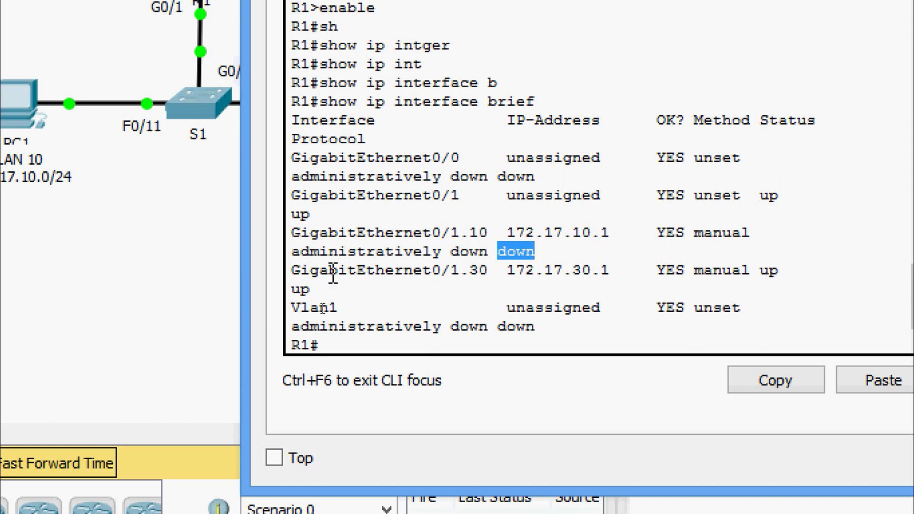
drag(508, 270, 608, 277)
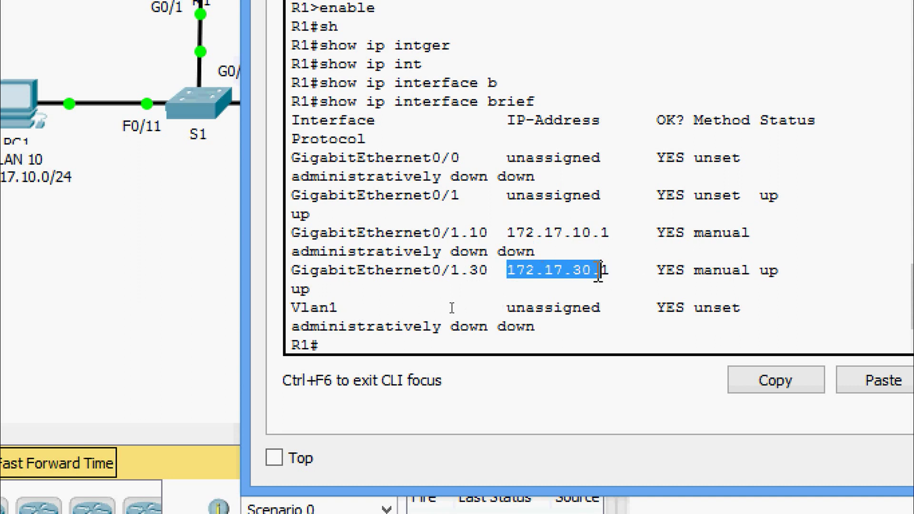
click(599, 273)
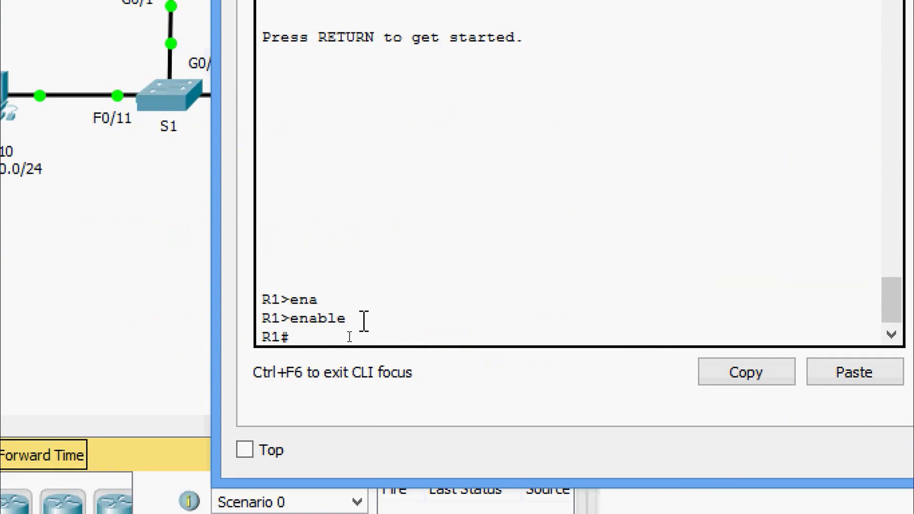
Run show run on R1 and page through the configuration to the GigabitEthernet0/1 subinterfaces.
text(sh)
key(Tab)
text(ru)
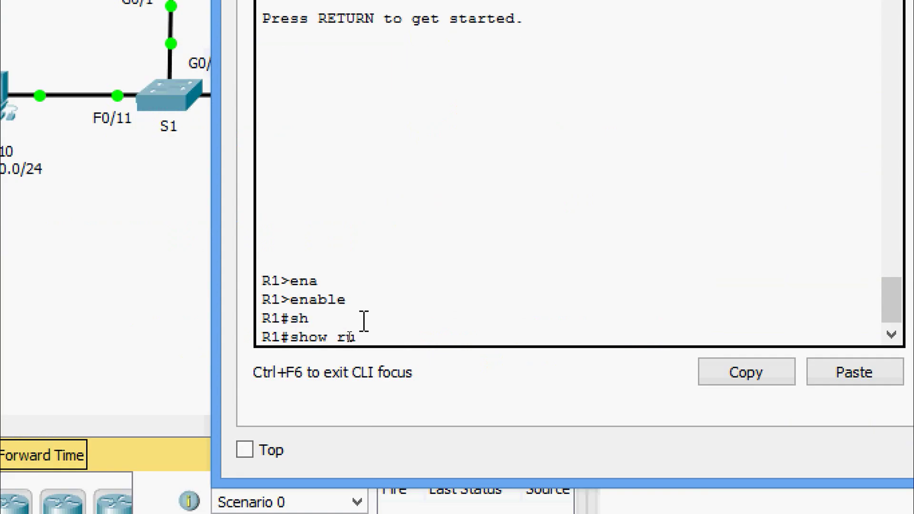
text(n)
key(Return)
key(Return)
key(Return)
key(Return)
key(Return)
key(Return)
key(Return)
key(Return)
key(Return)
key(Return)
key(Return)
key(Return)
key(Return)
key(Return)
key(Return)
key(Return)
key(Return)
key(Return)
key(Return)
key(Return)
key(Return)
key(Return)
key(Return)
key(Return)
key(Return)
key(Return)
key(Return)
key(Return)
key(Return)
key(Return)
key(Return)
key(Return)
key(Return)
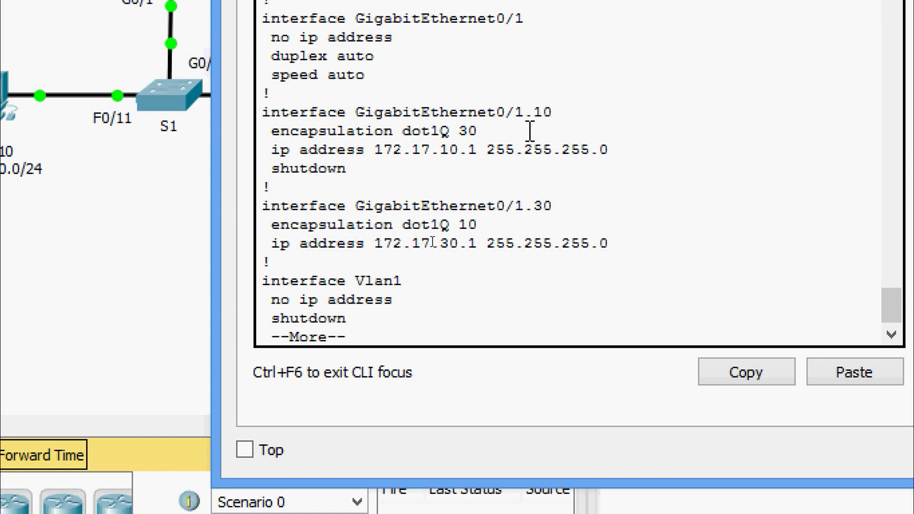
Examine the dot1Q encapsulation VLAN numbers of subinterfaces GigabitEthernet0/1.10 and GigabitEthernet0/1.30 in the running configuration.
drag(555, 115, 374, 109)
click(376, 139)
drag(271, 132, 459, 131)
click(489, 129)
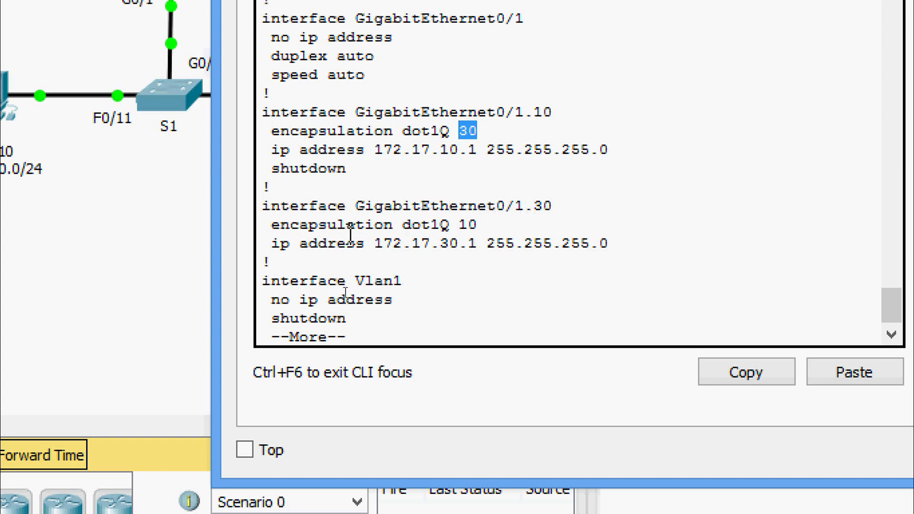
click(478, 224)
drag(478, 224, 441, 224)
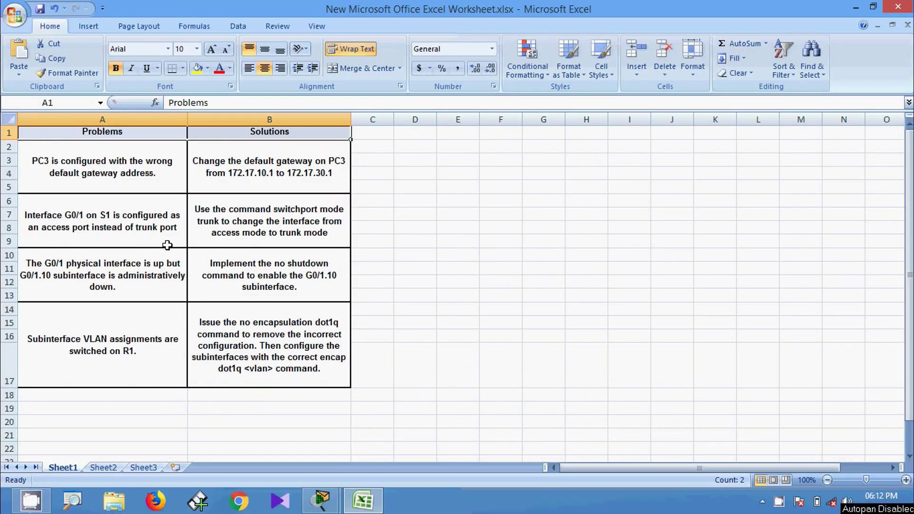
Review the documented problems and solutions in the Excel worksheet, then return to Packet Tracer.
click(856, 8)
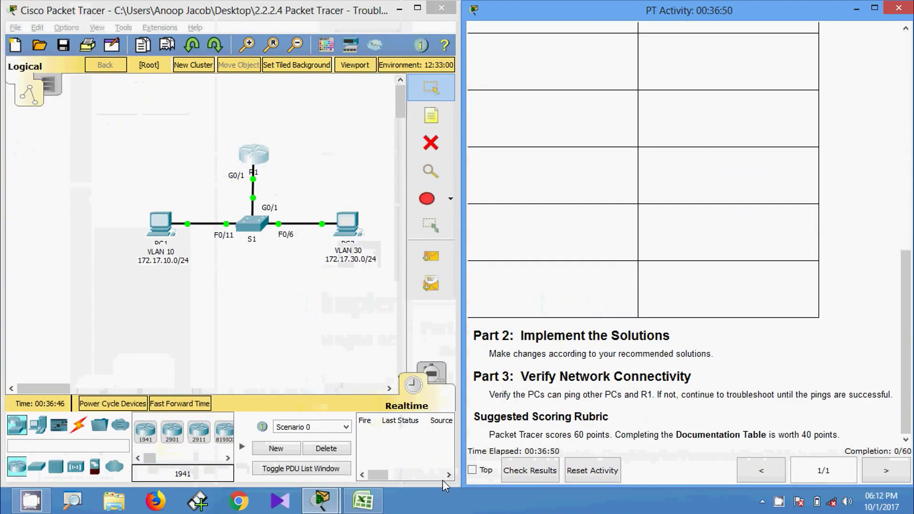
click(376, 500)
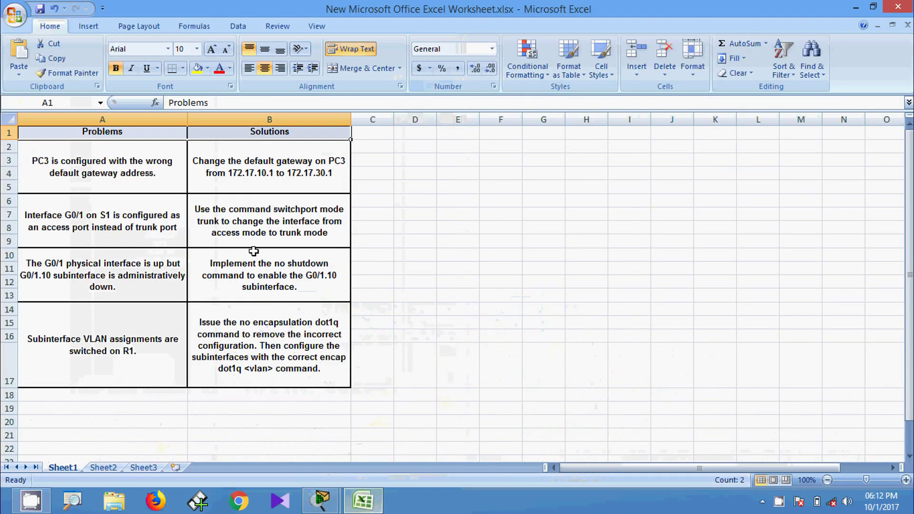
click(128, 213)
key(alt)
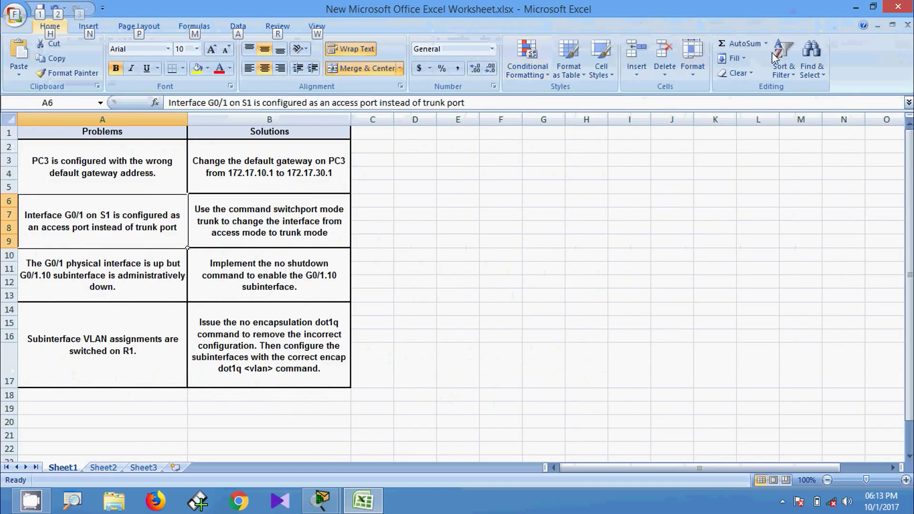
click(856, 7)
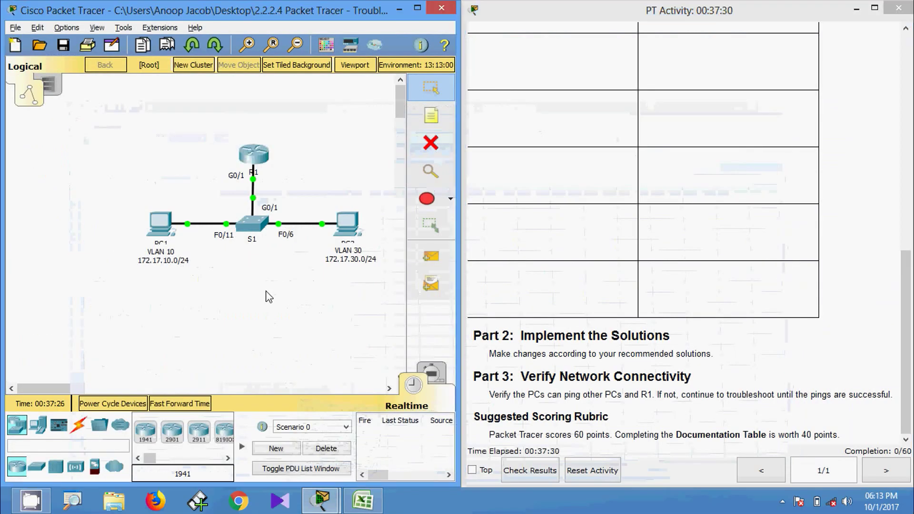
Open PC3's IP configuration and set its default gateway to 172.17.30.1.
click(346, 222)
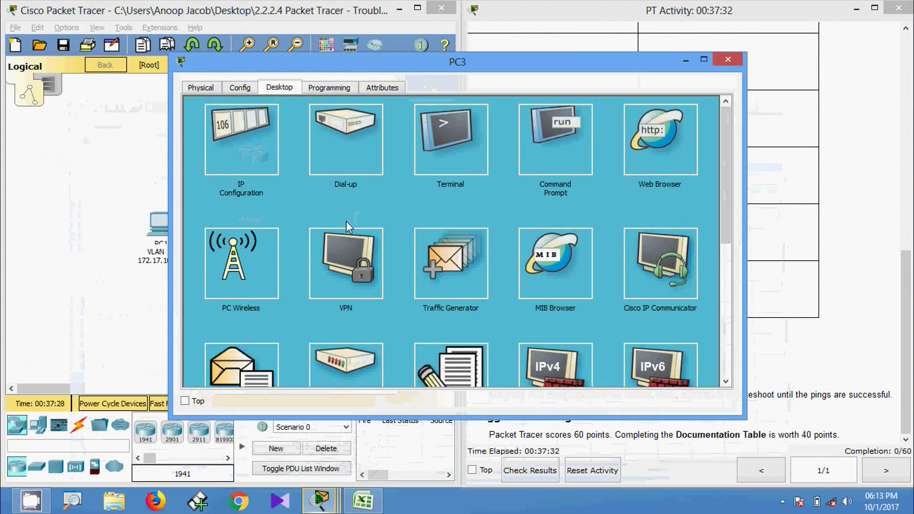
click(253, 162)
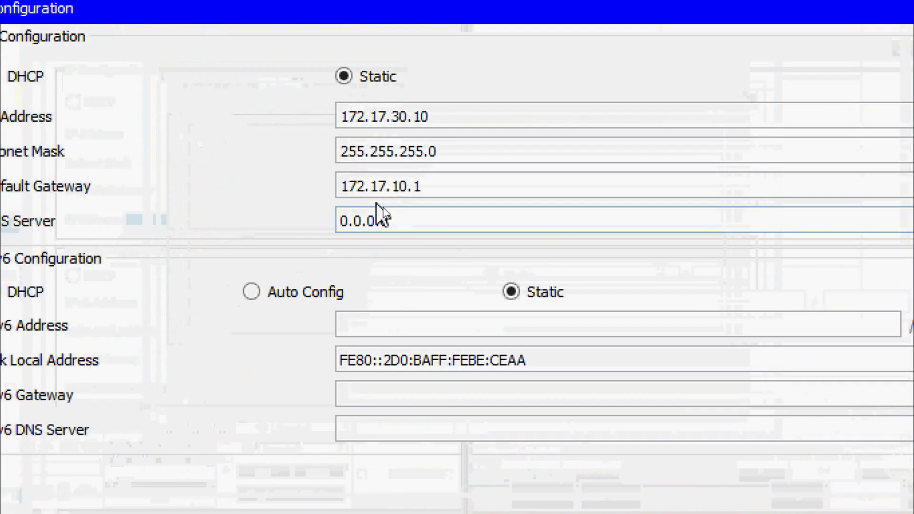
click(398, 187)
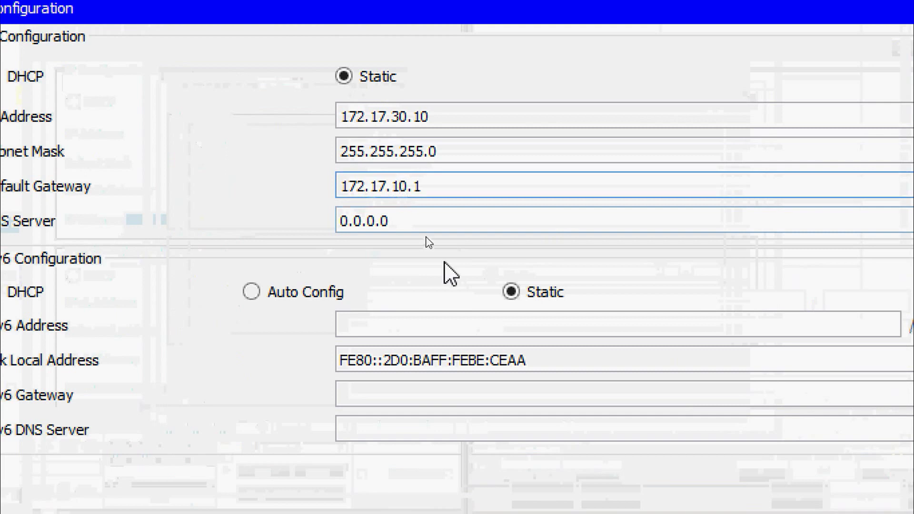
key(BackSpace)
text(3)
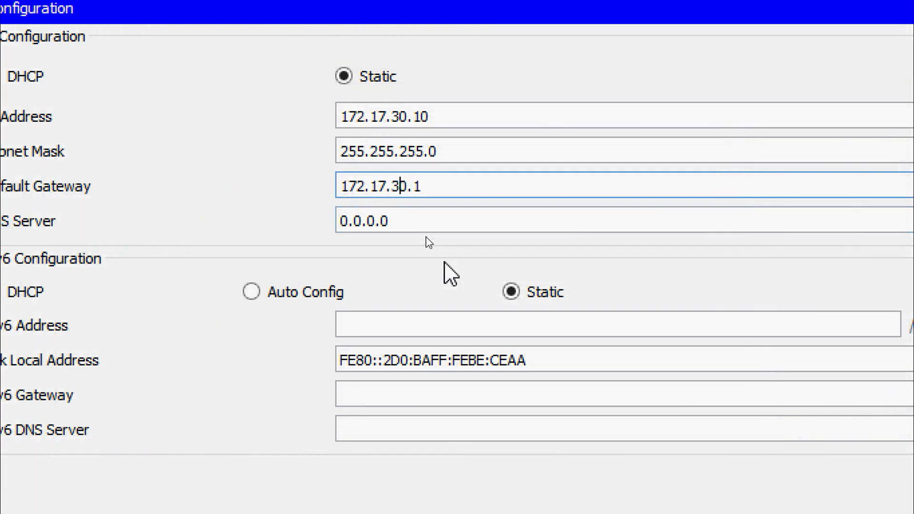
click(500, 153)
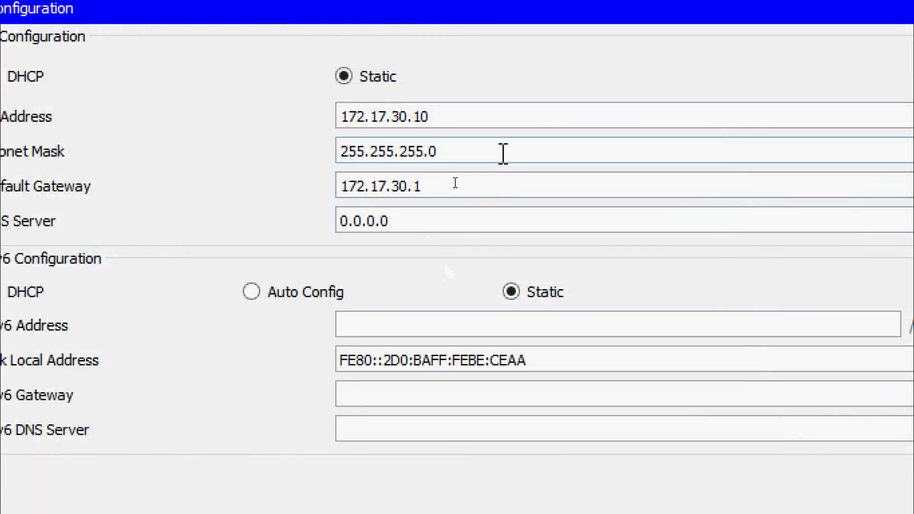
Check the Excel worksheet for the solution to S1's G0/1 port problem, then return to Packet Tracer.
key(alt+Tab)
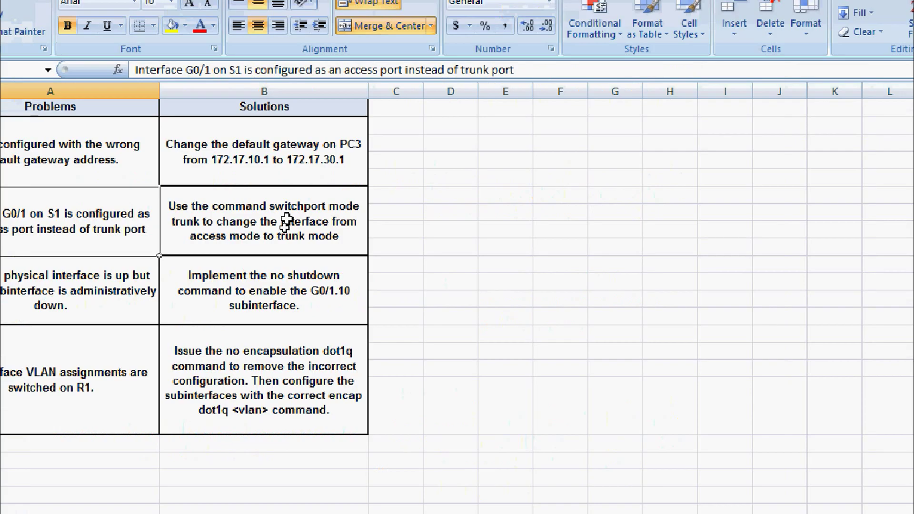
key(alt)
click(856, 10)
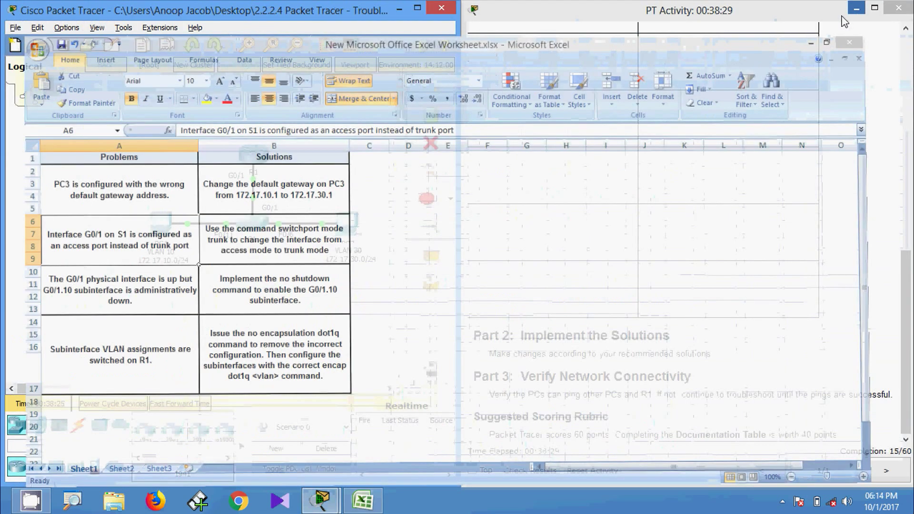
Open switch S1's command line interface and enter global configuration mode with enable and conf terminal.
click(249, 234)
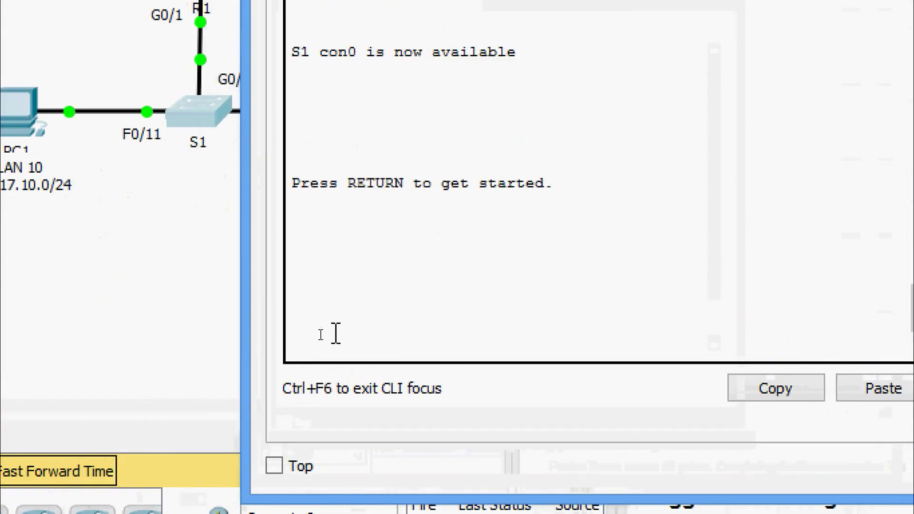
key(Return)
text(en)
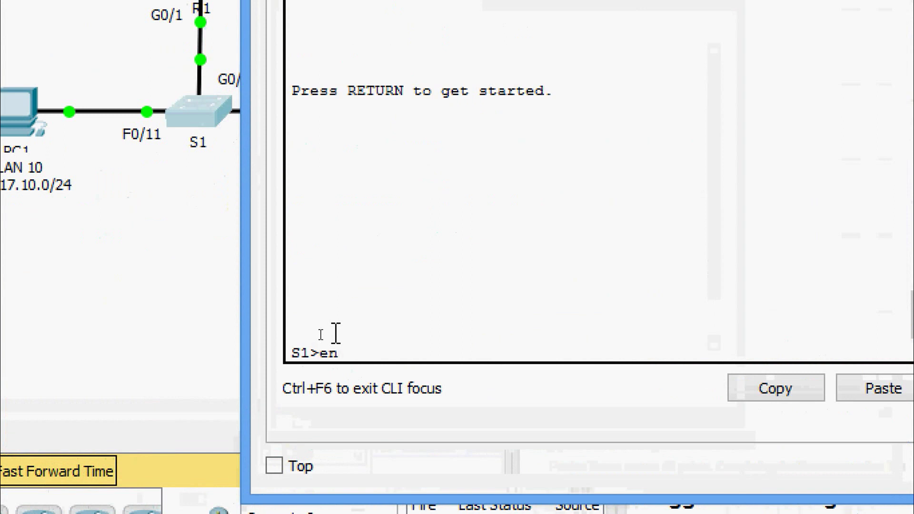
key(Tab)
key(Return)
text(conf t)
key(Tab)
key(Return)
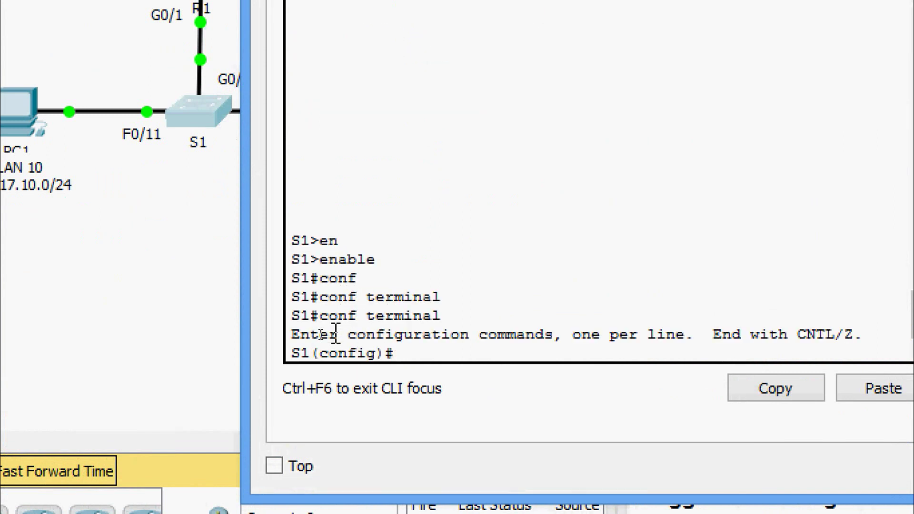
key(Return)
Enter interface gigabitEthernet 0/1 on S1 and set its switchport mode to trunk.
text(interface)
key(Tab)
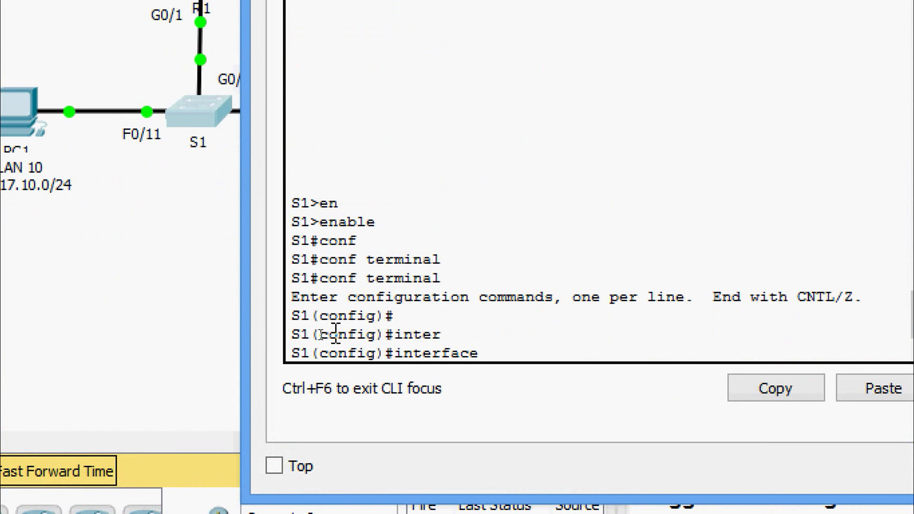
text(gi)
key(Tab)
text(0/)
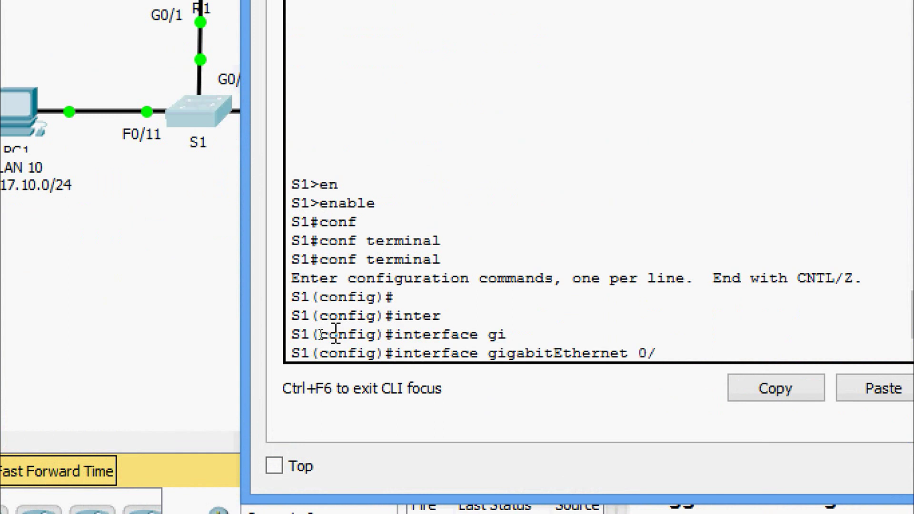
text(1)
key(Return)
text(swi)
key(Tab)
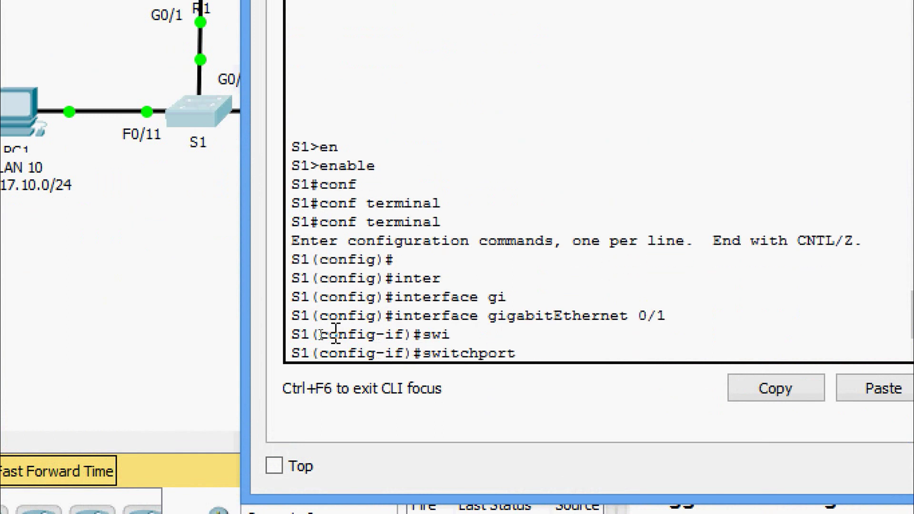
text(mo)
key(Tab)
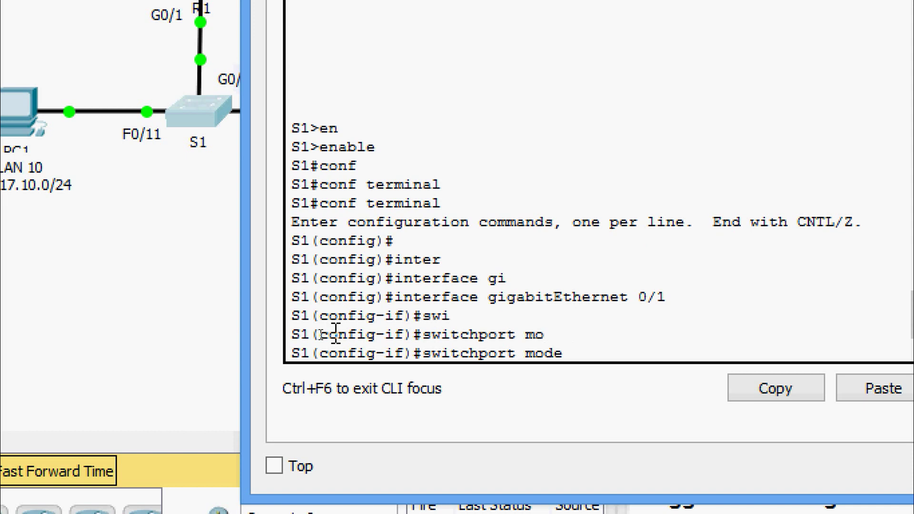
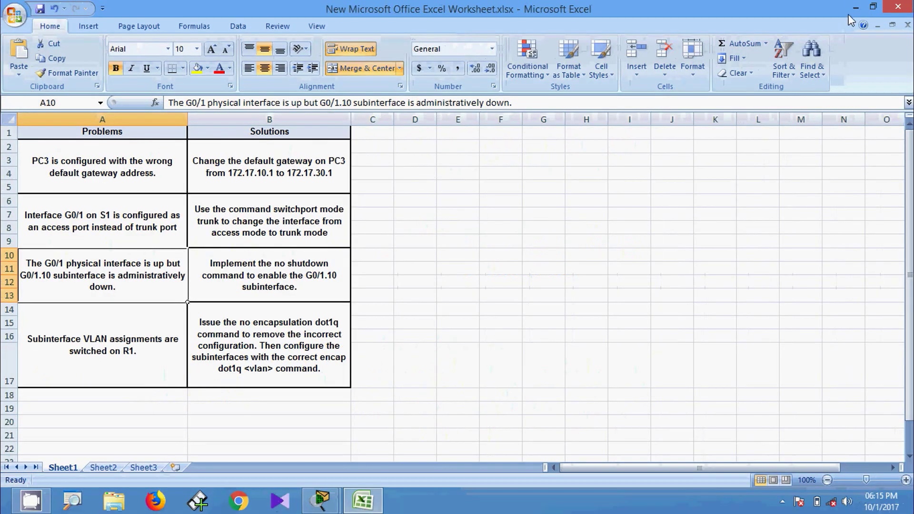
Switch back to Packet Tracer, open R1's command line interface and enter global configuration mode with configure terminal.
click(856, 7)
click(250, 157)
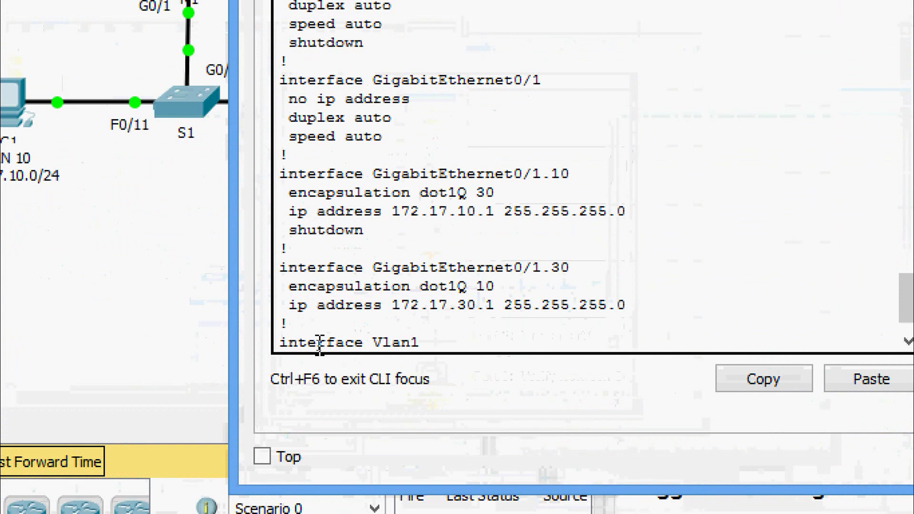
key(Return)
key(Return)
text(conf)
key(Tab)
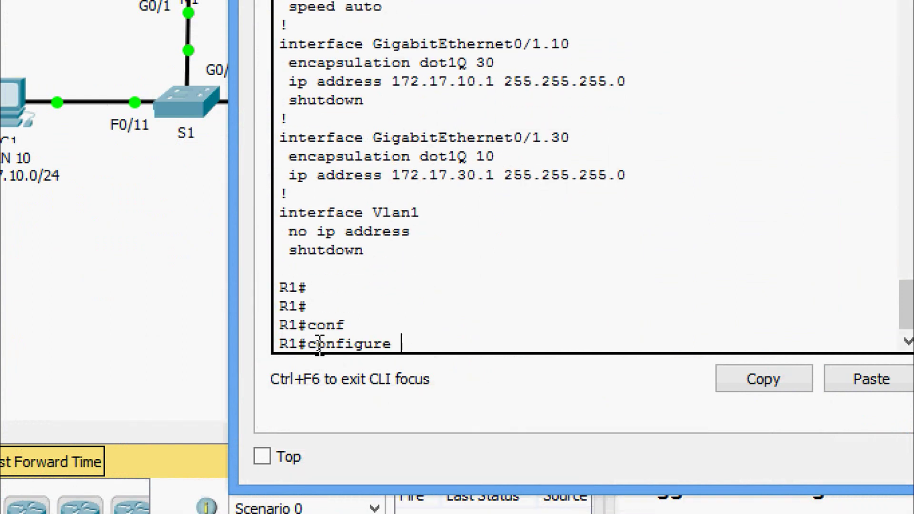
text(t)
key(Tab)
key(Return)
key(Return)
Enter subinterface gigabitEthernet 0/1.10 on R1 and enable it with the no shutdown command.
text(inter)
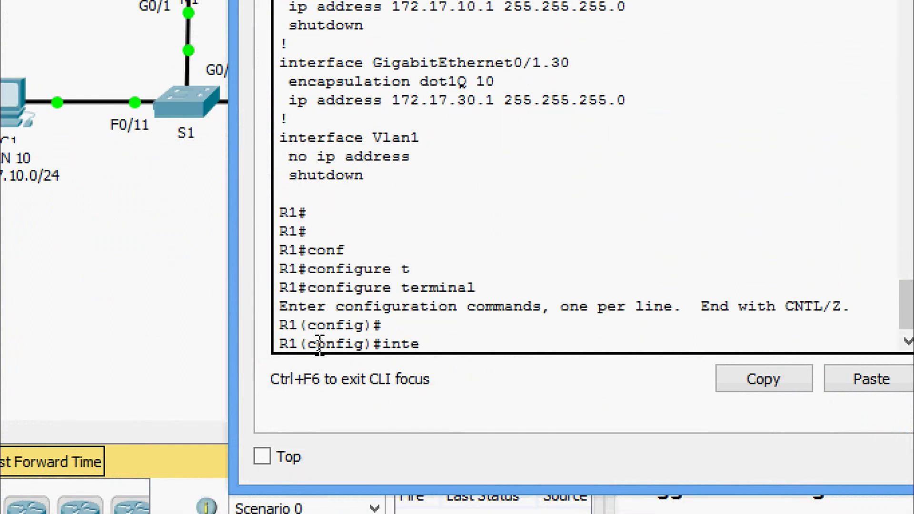
key(Tab)
text(i)
key(Tab)
text(gi)
key(Tab)
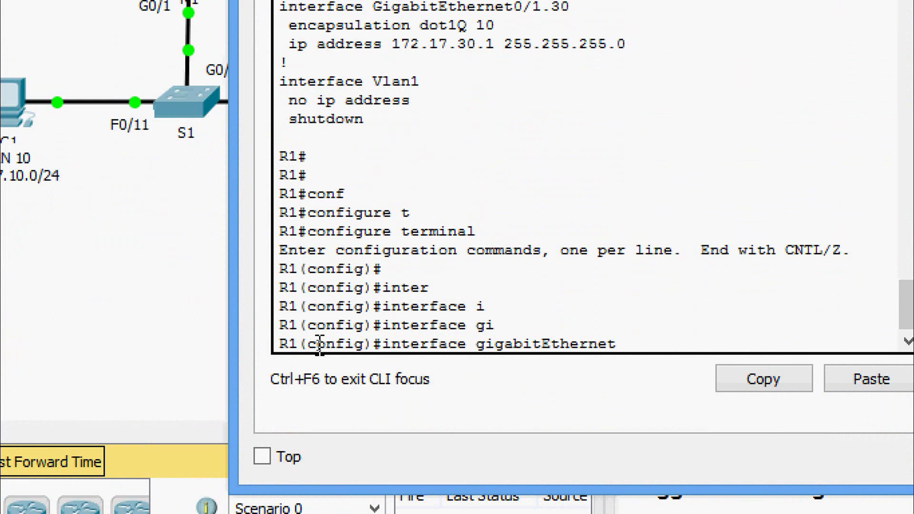
text(0/1.10)
key(Return)
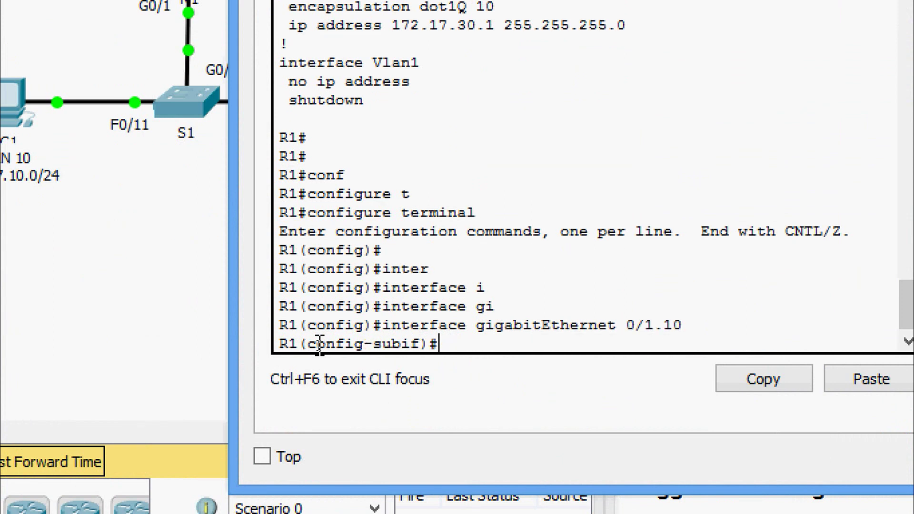
text(no shut)
key(Tab)
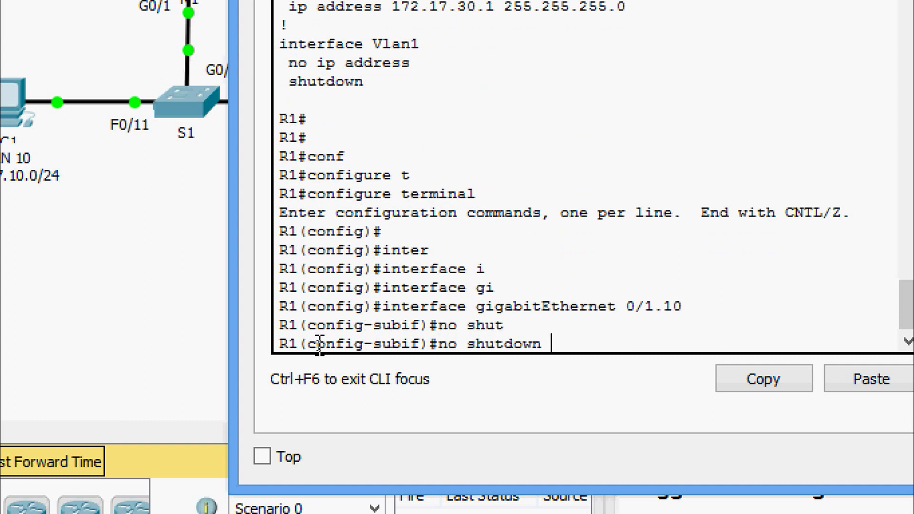
key(Return)
key(Return)
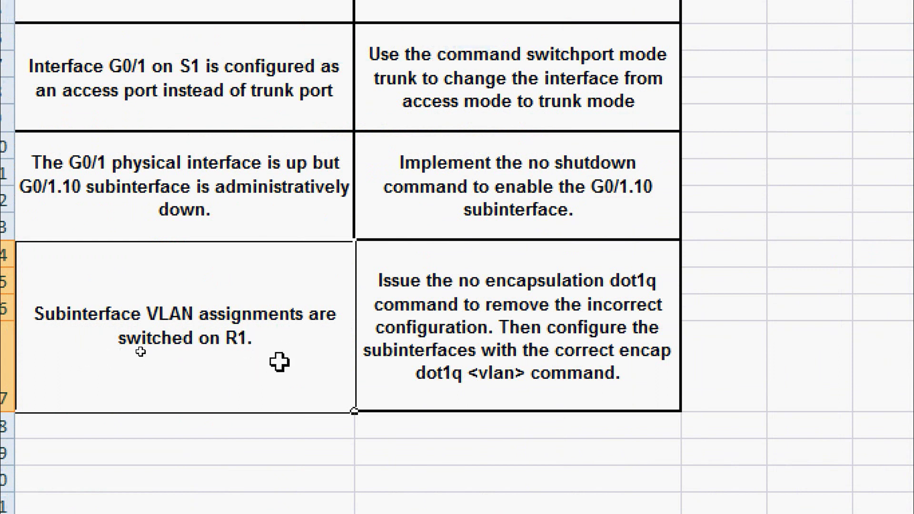
Remove the incorrect VLAN assignment from R1's subinterface GigabitEthernet0/1.10 with the no encapsulation dot1Q command.
click(548, 301)
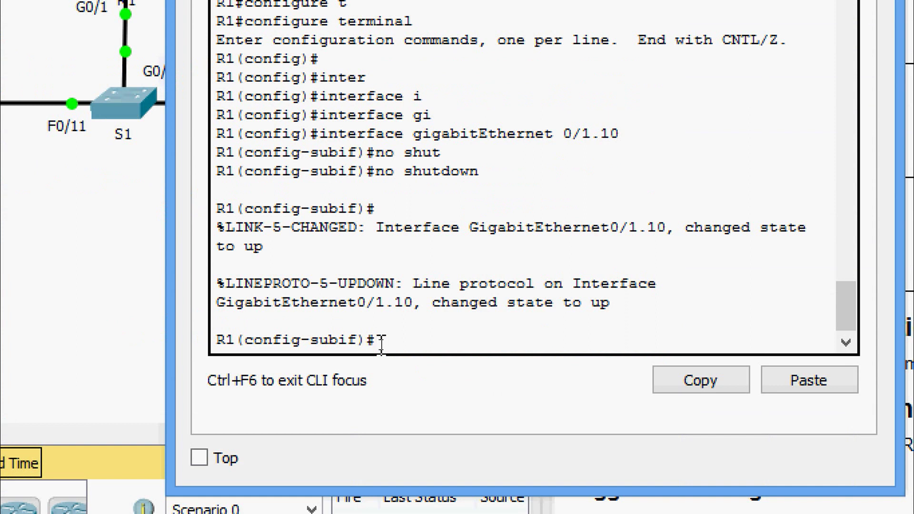
text(no en)
key(Tab)
text(do)
key(Tab)
key(Return)
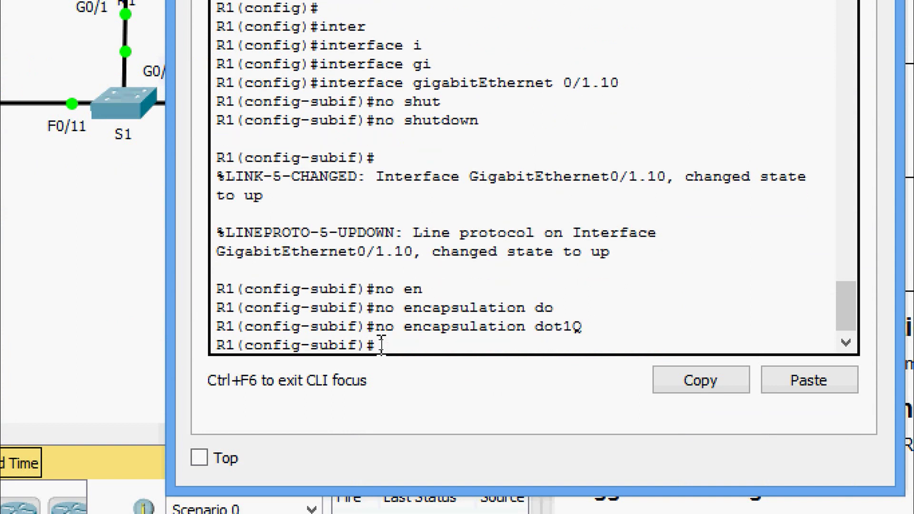
Leave the current subinterface and enter configuration for subinterface gigabitEthernet 0/1.30 on R1.
text(exit)
key(Return)
text(inter)
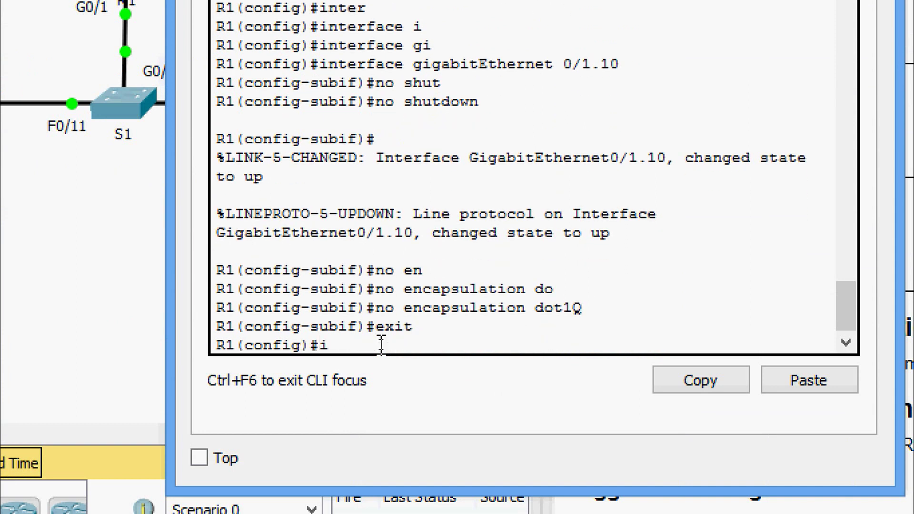
key(Tab)
text(gi)
key(Tab)
text(0)
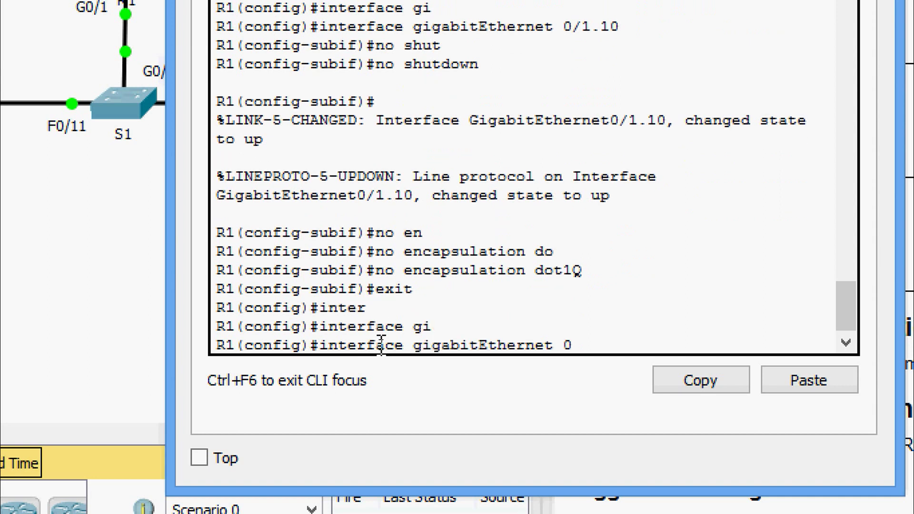
text(/1.30)
key(Return)
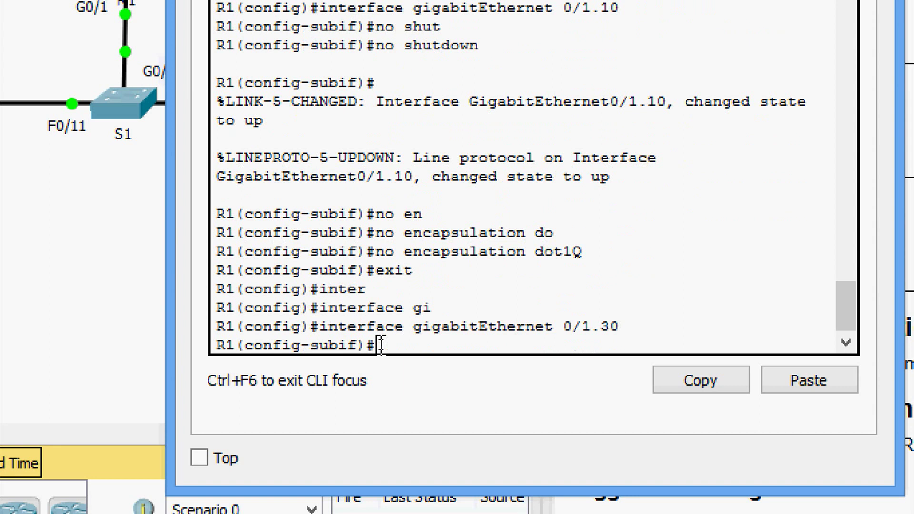
Remove the VLAN assignment from R1's subinterface GigabitEthernet0/1.30 with the no encapsulation dot1Q command.
text(no ec)
key(Tab)
key(Tab)
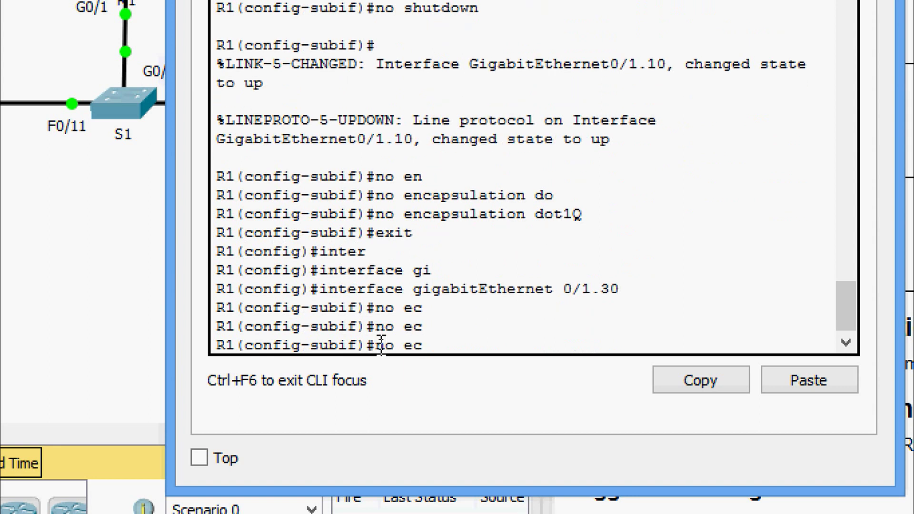
key(BackSpace)
text(n)
key(Tab)
text(do)
key(Tab)
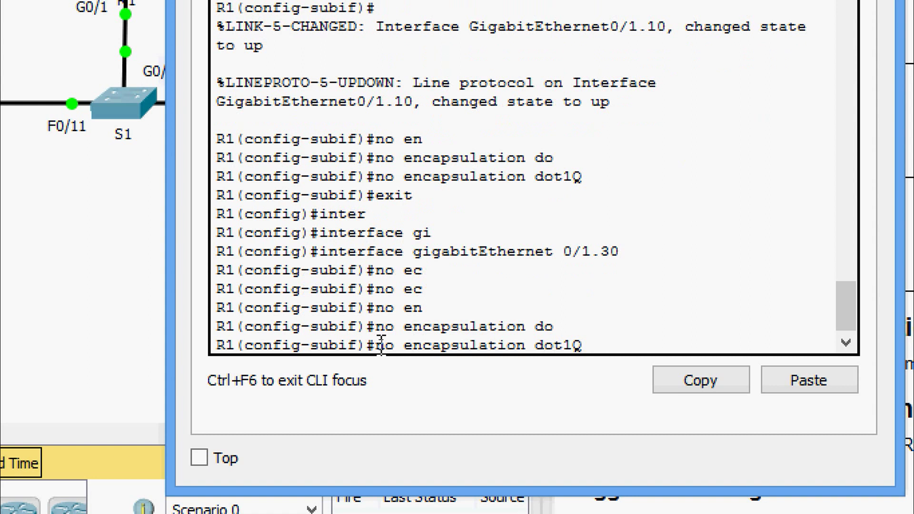
key(Return)
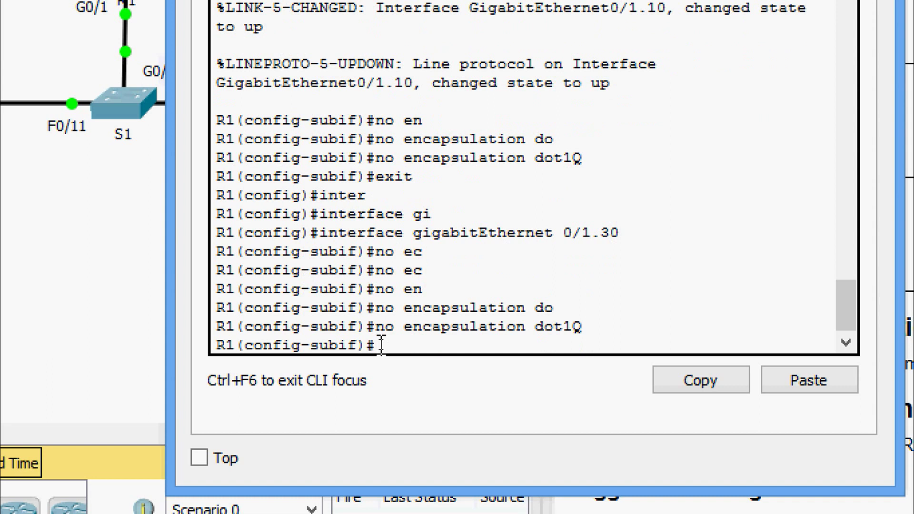
Assign VLAN 30 to R1's subinterface GigabitEthernet0/1.30 with the encapsulation dot1Q 30 command.
text(ena)
key(Tab)
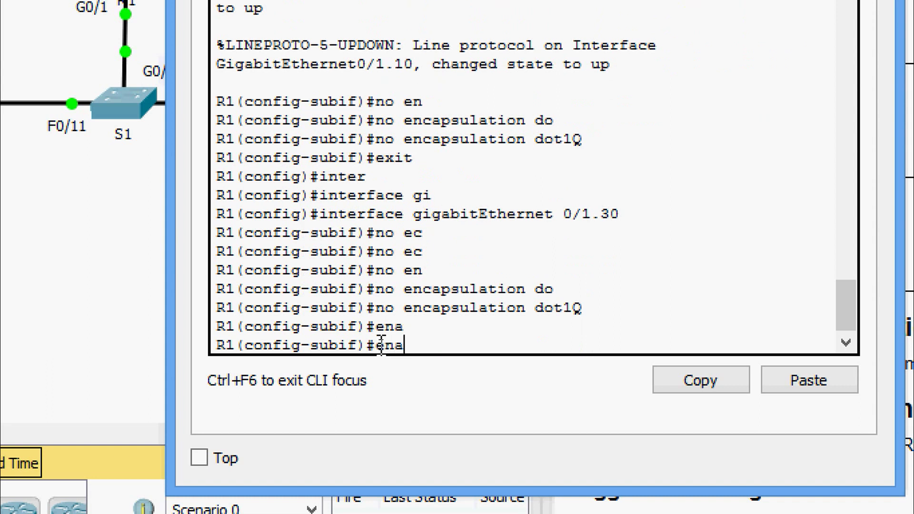
key(BackSpace)
text(c)
key(Tab)
text(do)
key(Tab)
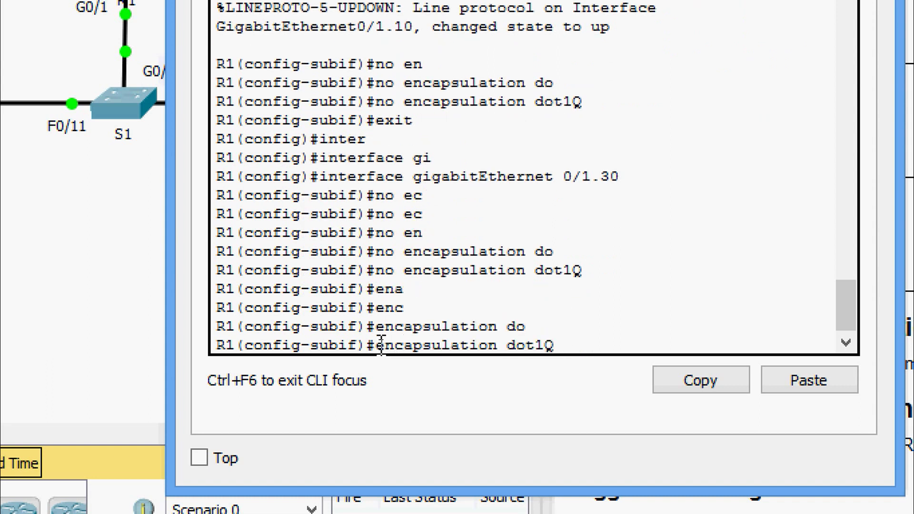
text(30)
key(Return)
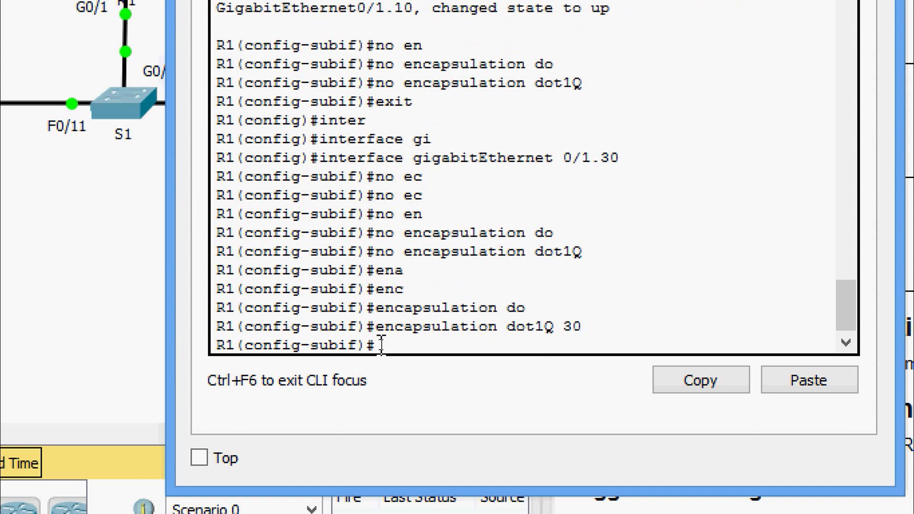
Switch to configuring subinterface gigabitEthernet 0/1.10 on R1 with the int gi 0/1.10 command.
text(gi)
text( 0/)
key(BackSpace)
text(0/1.10)
key(Return)
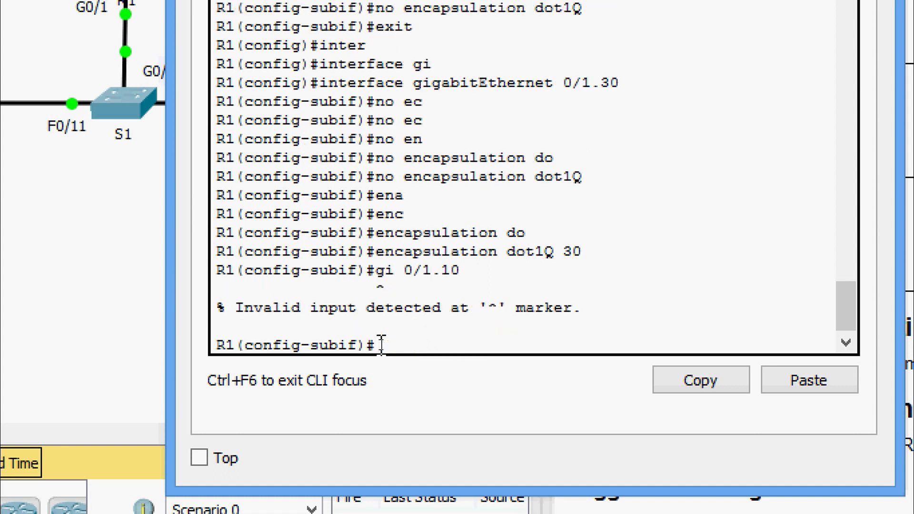
text(int gi 0/1.10)
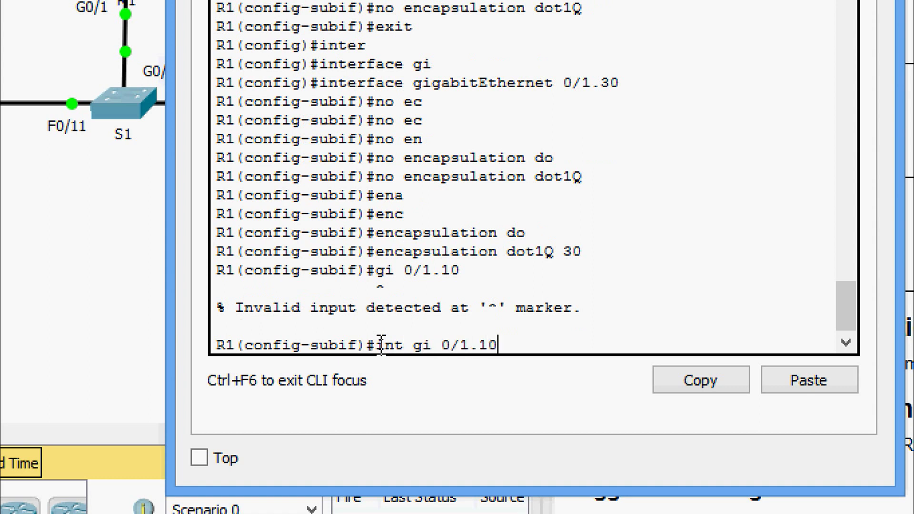
key(Return)
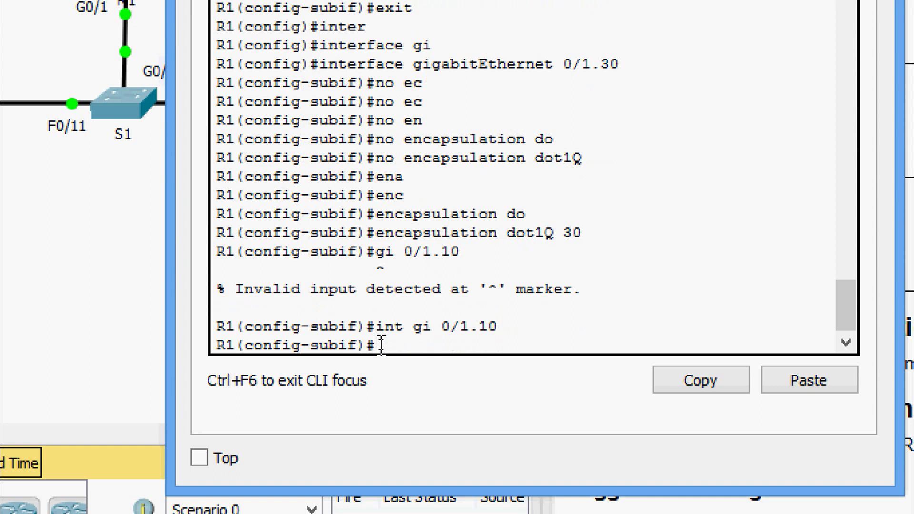
Assign VLAN 10 to R1's subinterface GigabitEthernet0/1.10 with the encapsulation dot1Q 10 command.
text(ec)
text(n)
key(Tab)
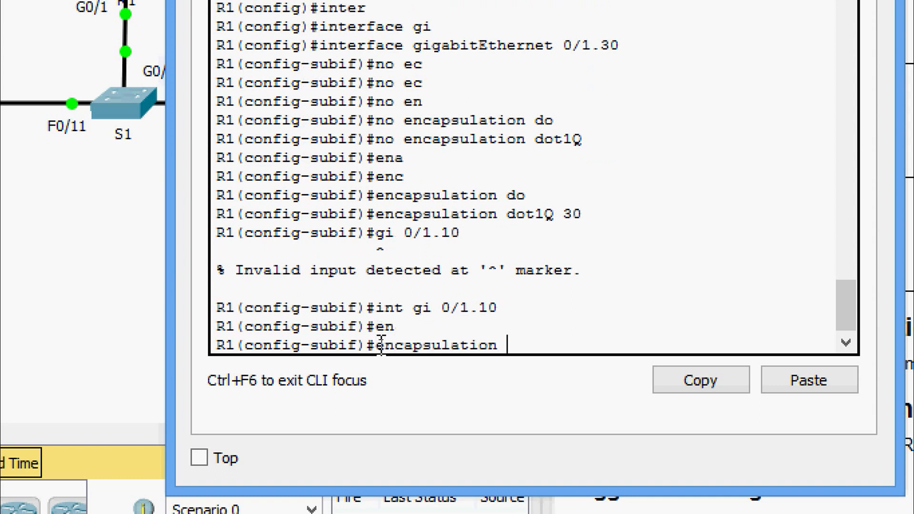
text(do)
key(Tab)
text(10)
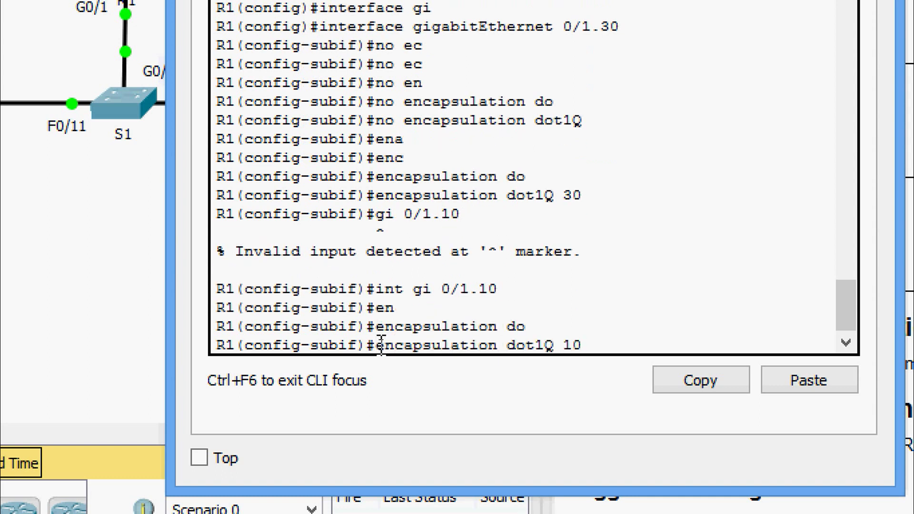
key(Return)
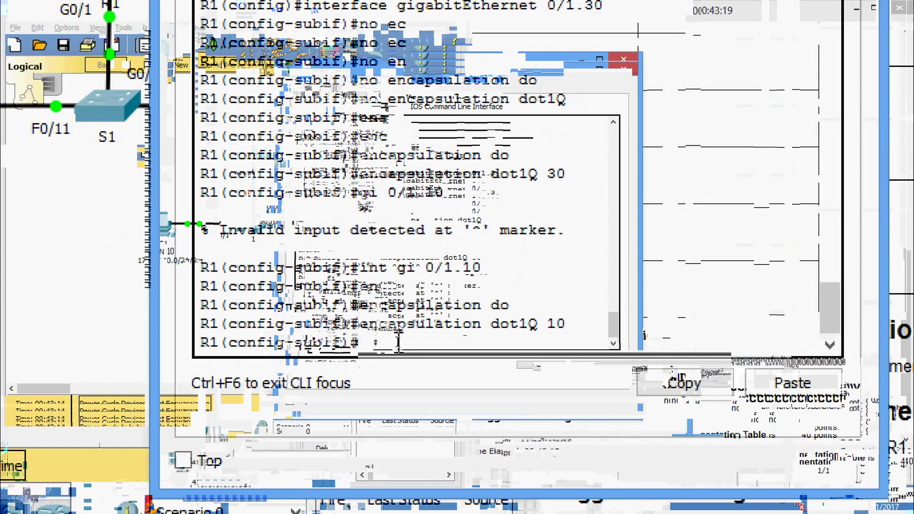
Return R1 to privileged EXEC mode and read its running configuration to the end with show run.
key(ctrl+z)
key(Return)
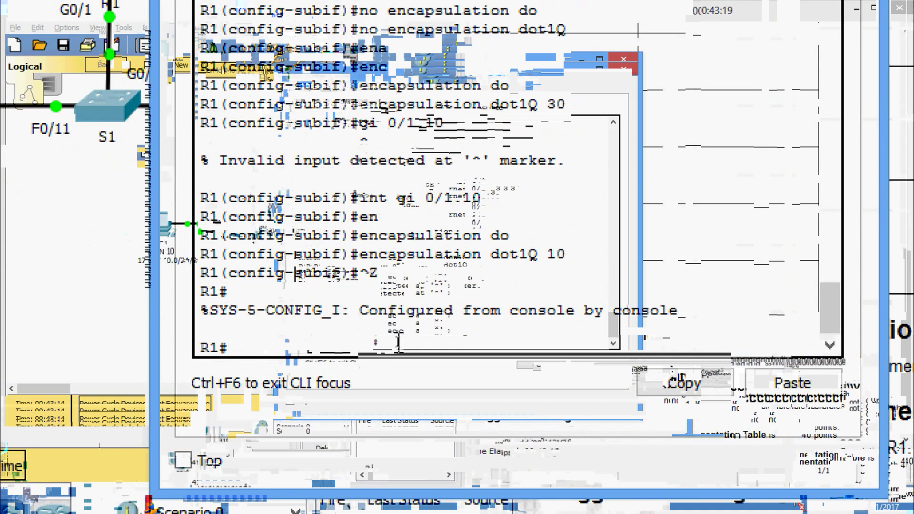
text(sh)
key(Tab)
text(run)
key(Return)
key(Return)
key(Return)
key(Return)
key(Return)
key(Return)
key(Return)
key(Return)
key(Return)
key(Return)
key(Return)
key(Return)
key(Return)
key(Return)
key(Return)
key(Return)
key(Return)
key(Return)
key(Return)
key(Return)
key(Return)
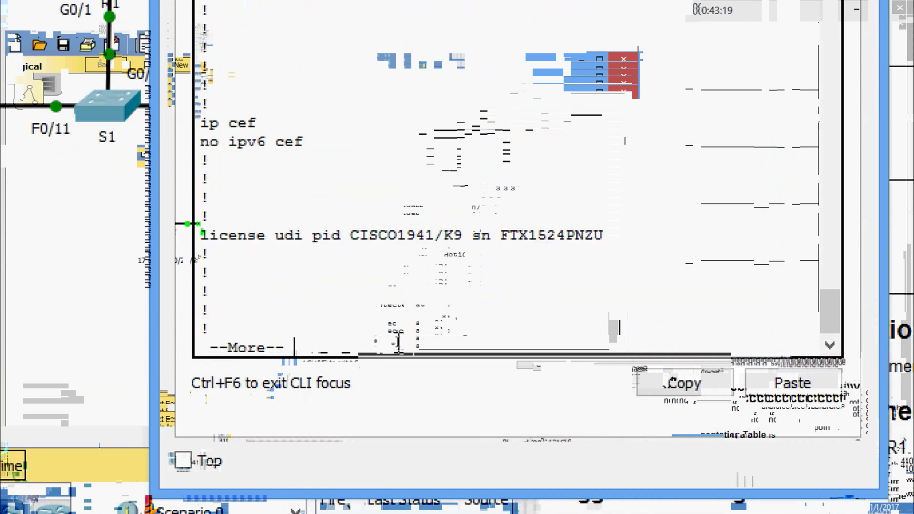
key(Return)
key(Return)
key(Return)
key(Return)
key(Return)
key(Return)
key(Return)
key(Return)
key(Return)
key(Return)
key(Return)
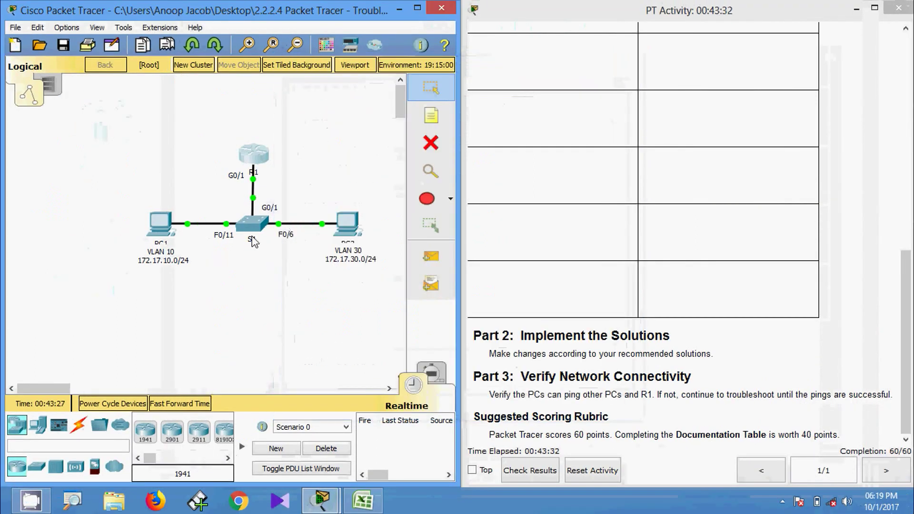
Open S1's command line interface and leave interface configuration for privileged EXEC mode.
click(253, 242)
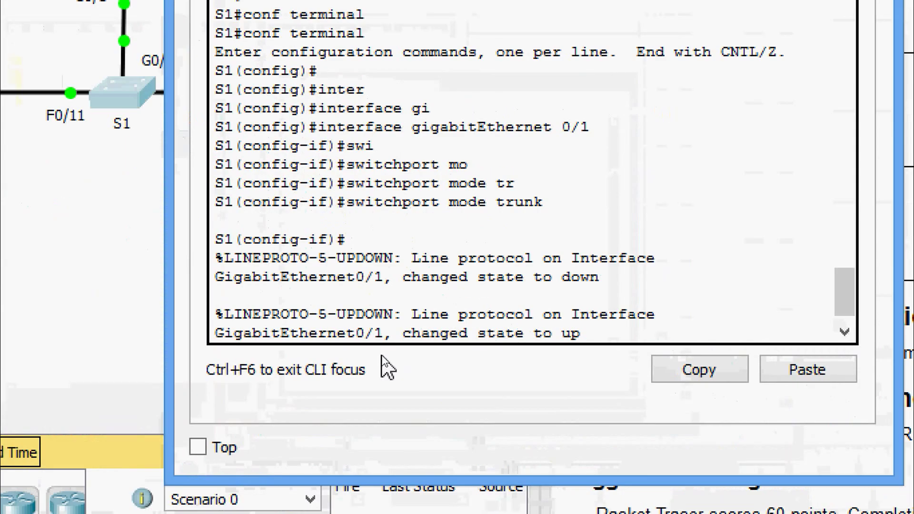
key(Return)
key(Return)
key(Return)
key(Return)
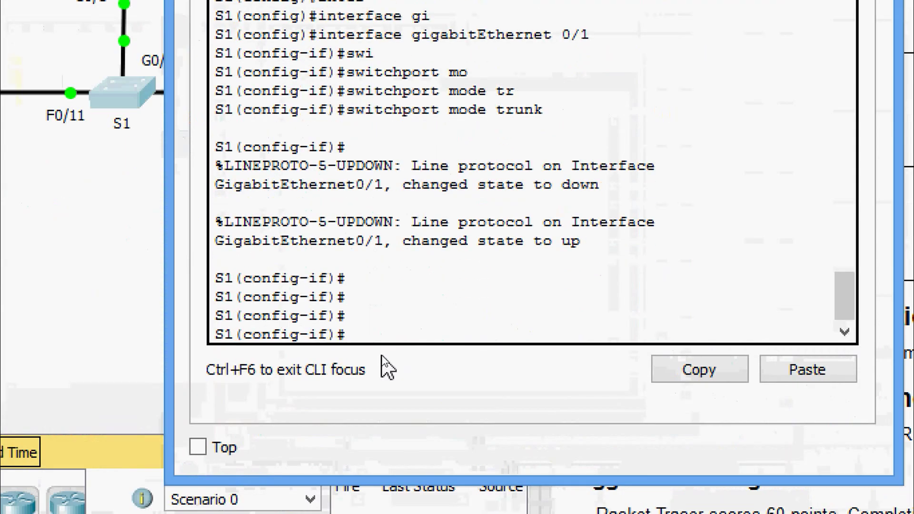
key(ctrl+z)
key(Return)
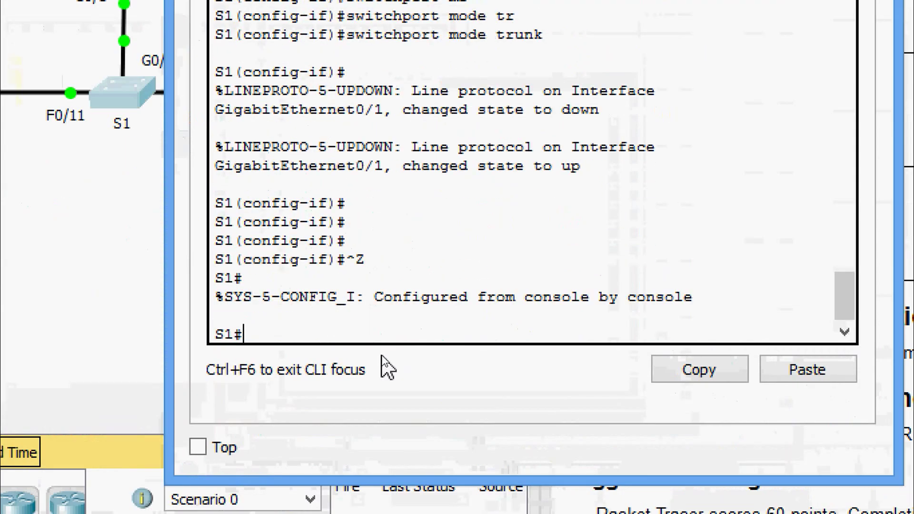
Run show interfaces trunk on S1 and check the trunking status of port Gig0/1.
text(sh)
key(Tab)
text(int)
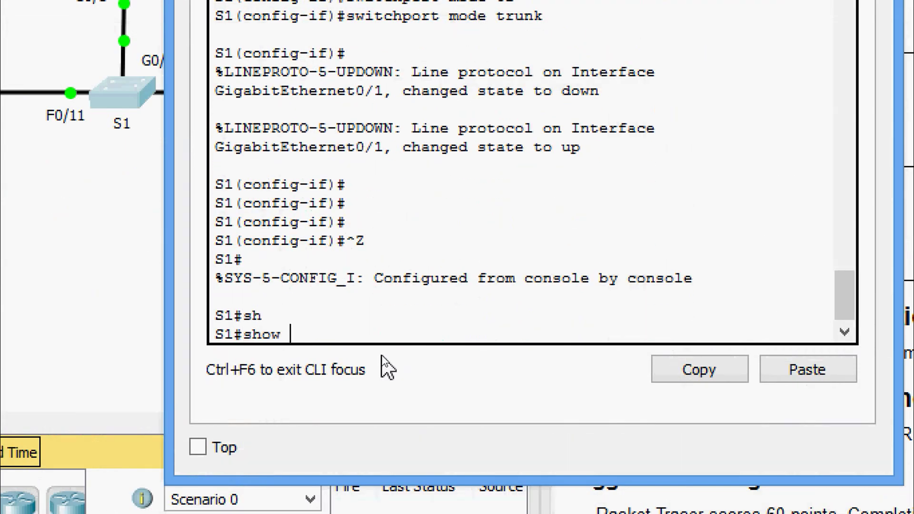
key(Tab)
text(t)
key(Tab)
key(Return)
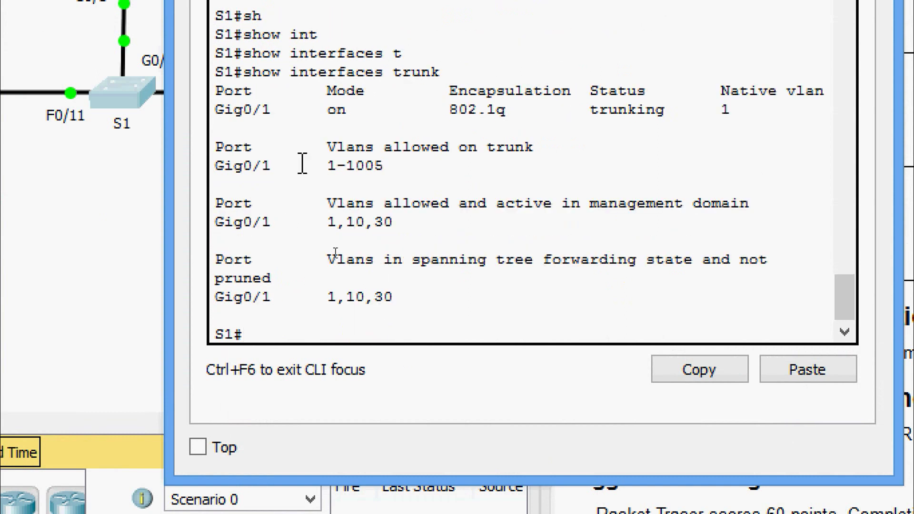
drag(215, 111, 274, 118)
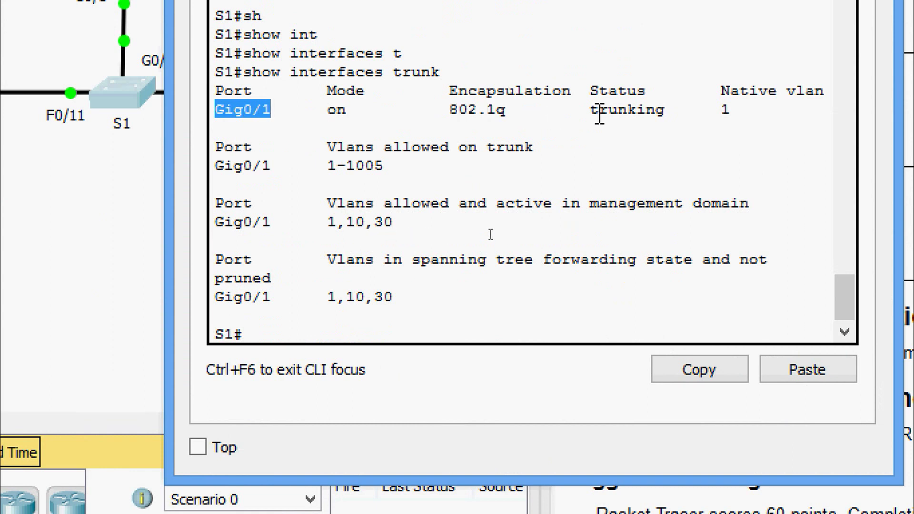
drag(598, 116, 713, 111)
click(711, 109)
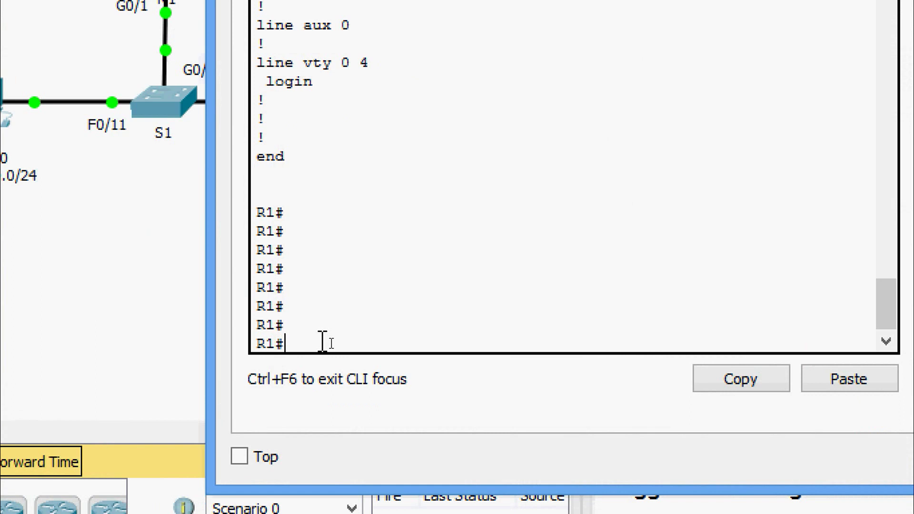
Display the summary of R1's interfaces with the show ip interface brief command.
text(sh)
key(Tab)
text(ip inter)
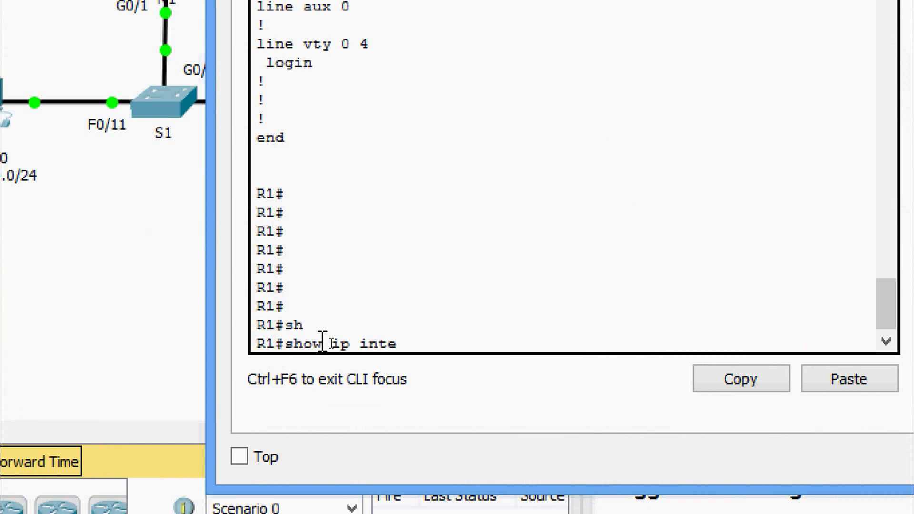
key(Tab)
text(b)
key(Tab)
key(Return)
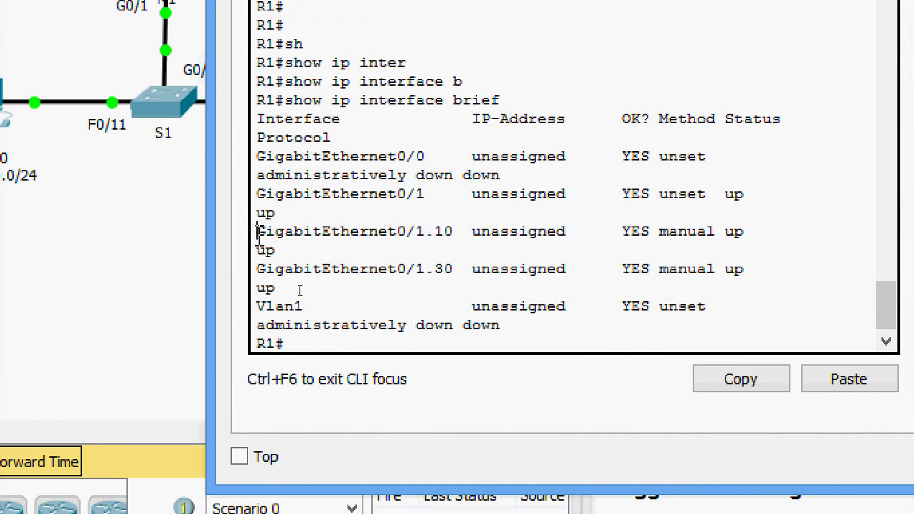
Examine the status and IP addresses of GigabitEthernet0/1 and its subinterfaces 0/1.10 and 0/1.30 in R1's interface summary.
drag(257, 232, 297, 249)
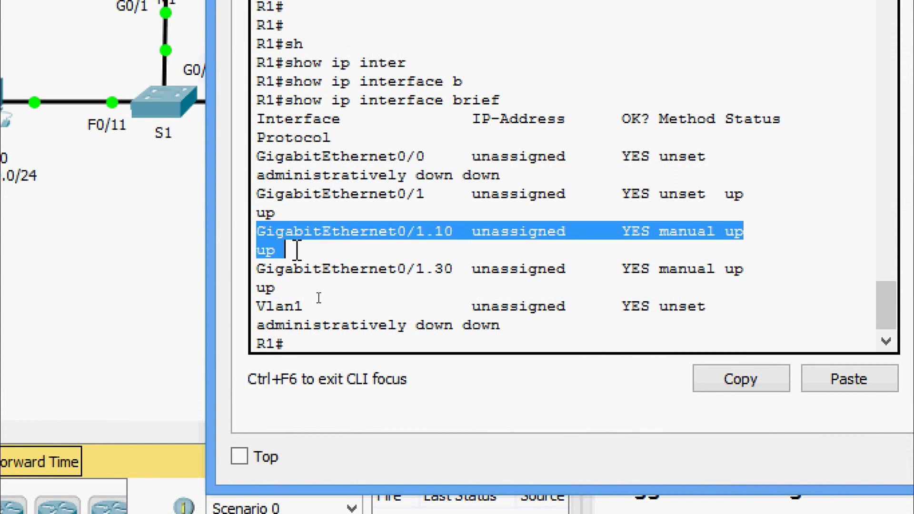
click(513, 213)
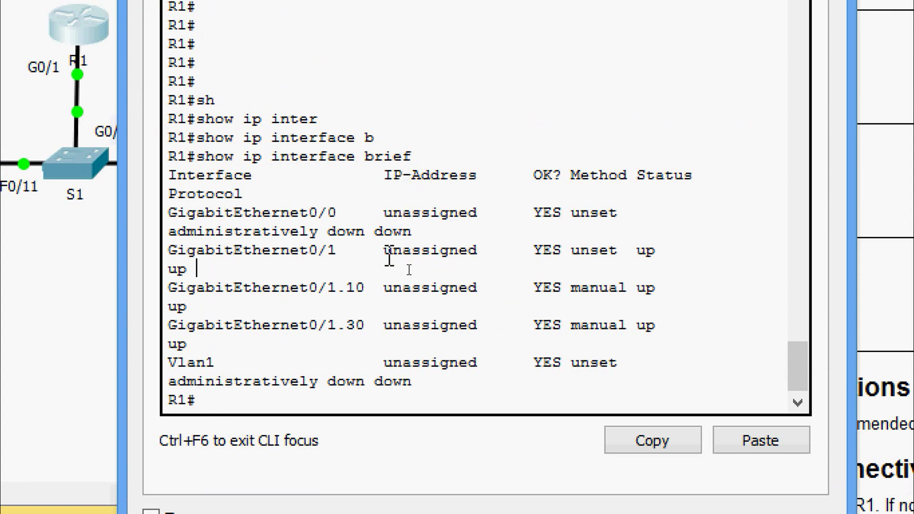
drag(385, 250, 482, 250)
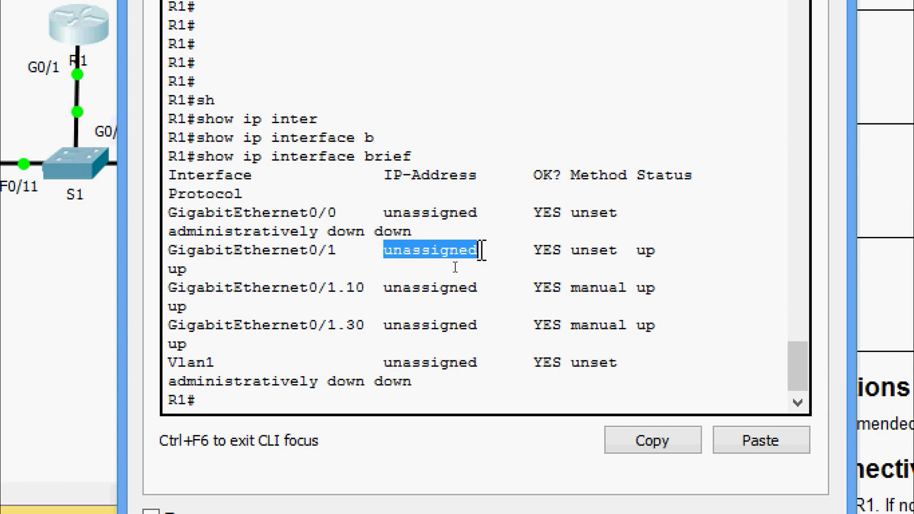
click(348, 288)
drag(383, 288, 498, 288)
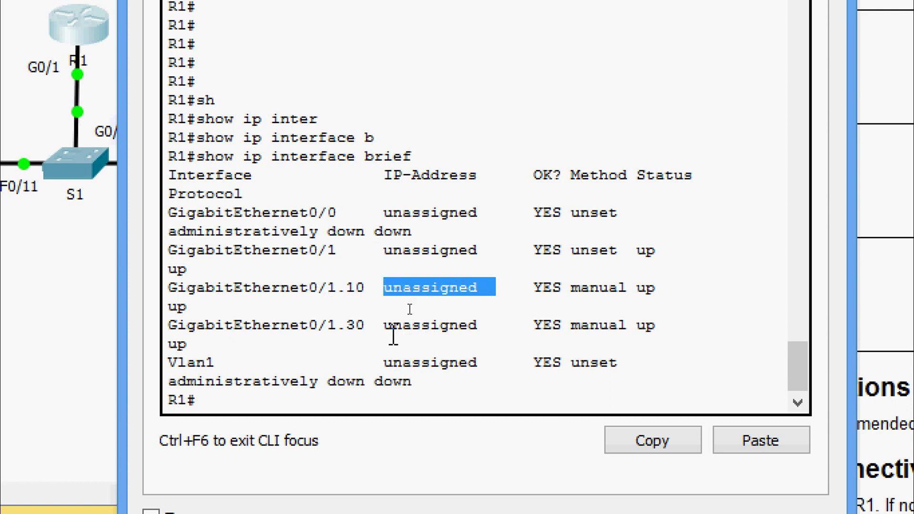
drag(384, 325, 490, 327)
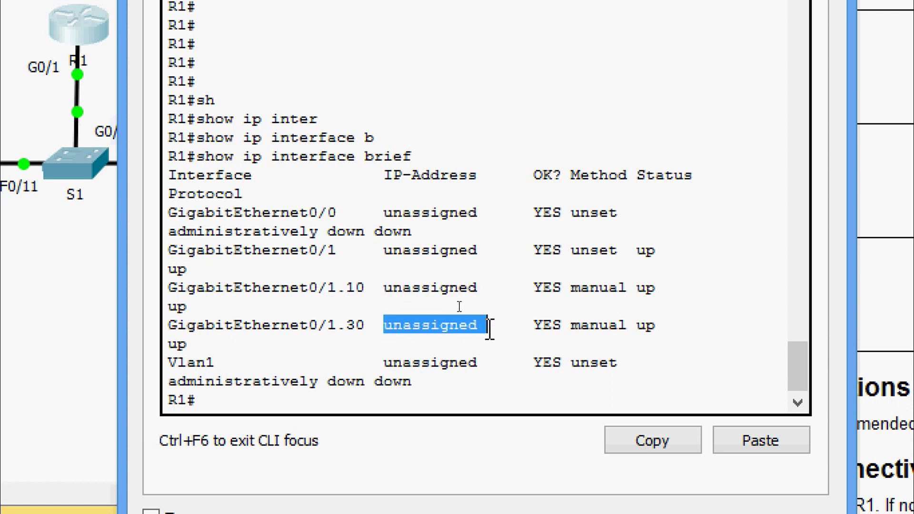
click(401, 305)
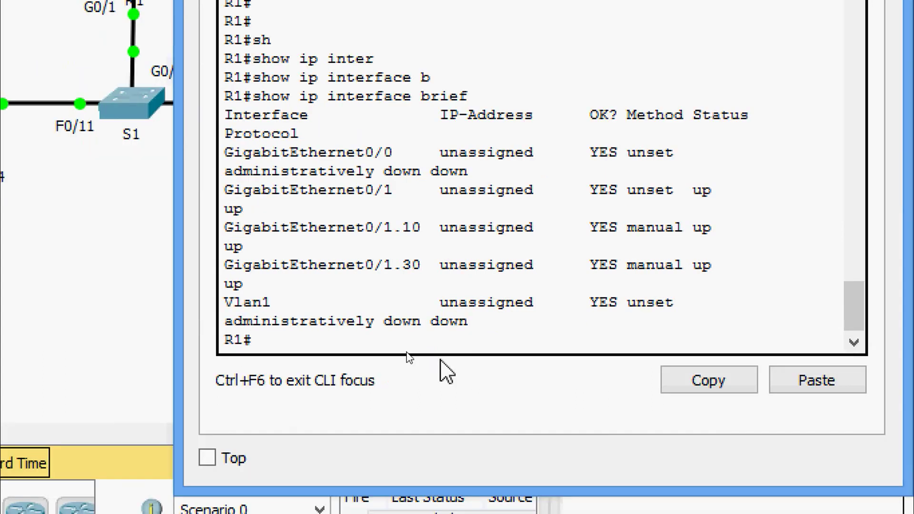
Enter global configuration mode on R1 with the configure terminal command.
text(conf)
key(Tab)
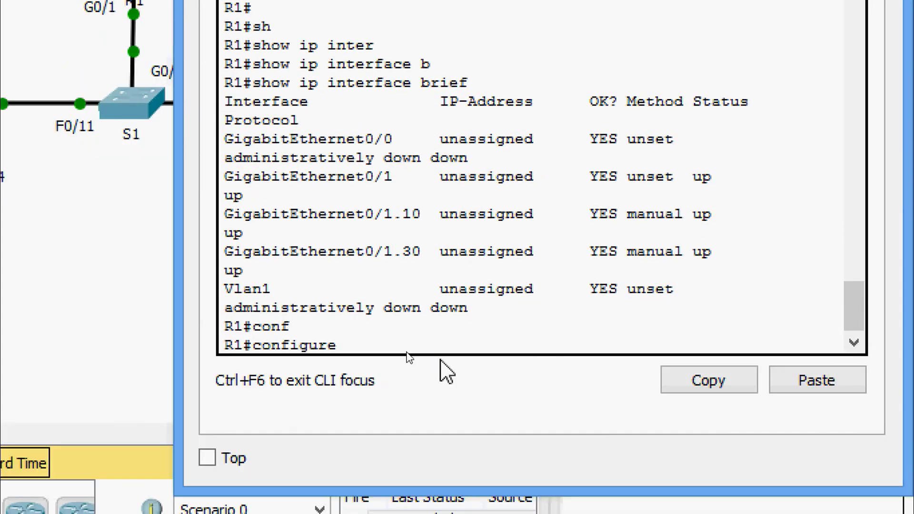
text(t)
key(Tab)
key(Return)
key(Return)
Enter configuration mode for R1's subinterface GigabitEthernet 0/1.10.
text(isn)
key(BackSpace)
key(BackSpace)
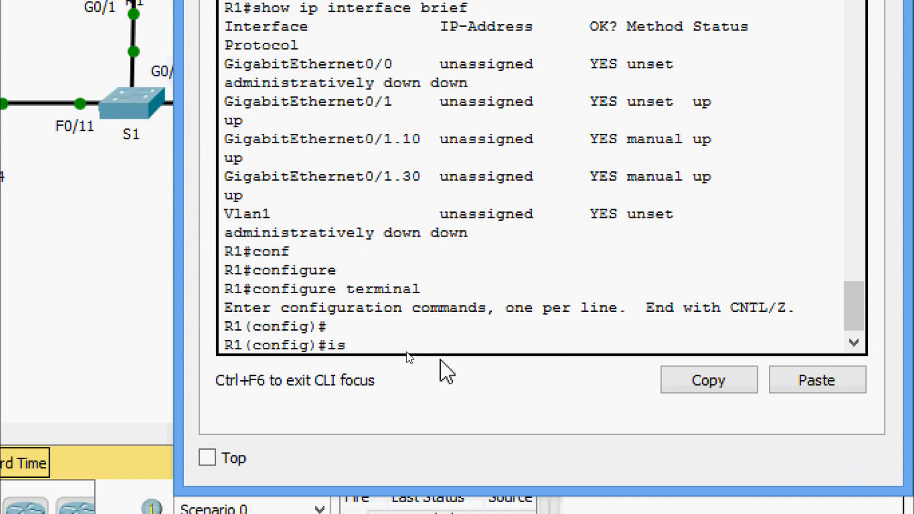
text(nter)
key(Tab)
key(Tab)
text(g)
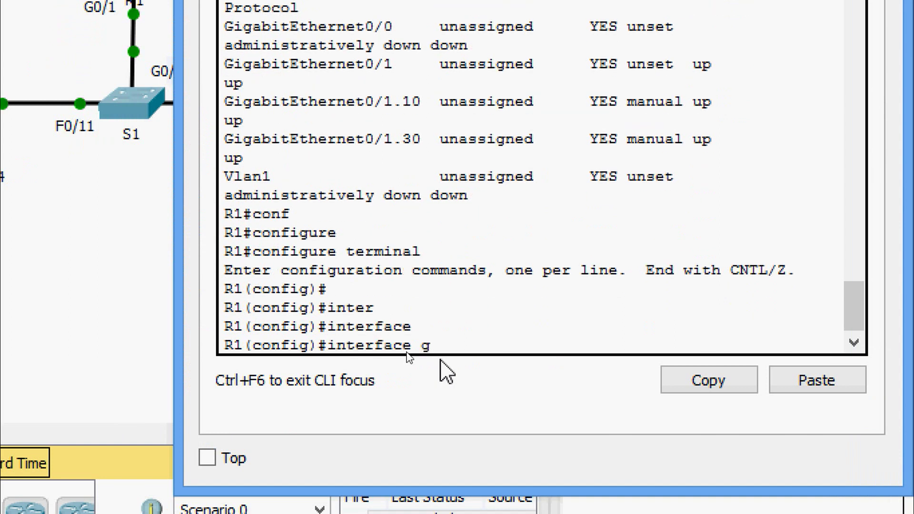
key(Tab)
text(0/1)
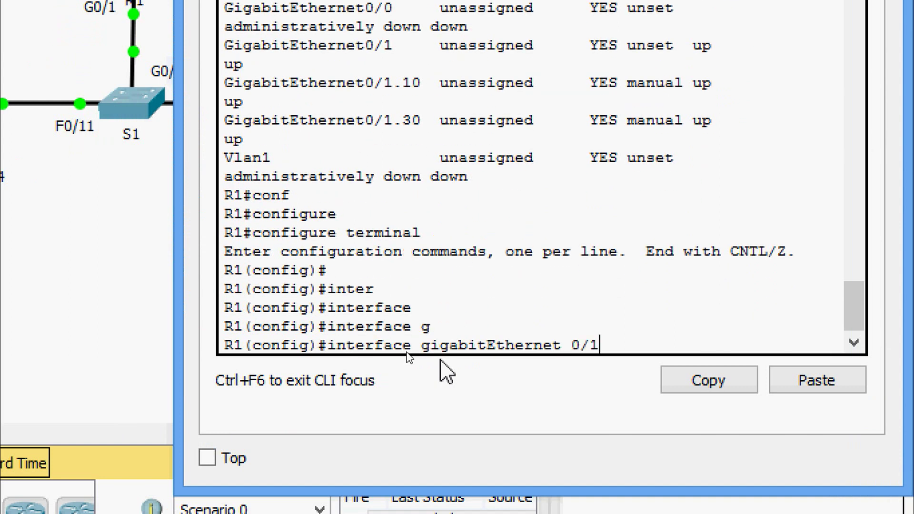
text(.10)
key(Return)
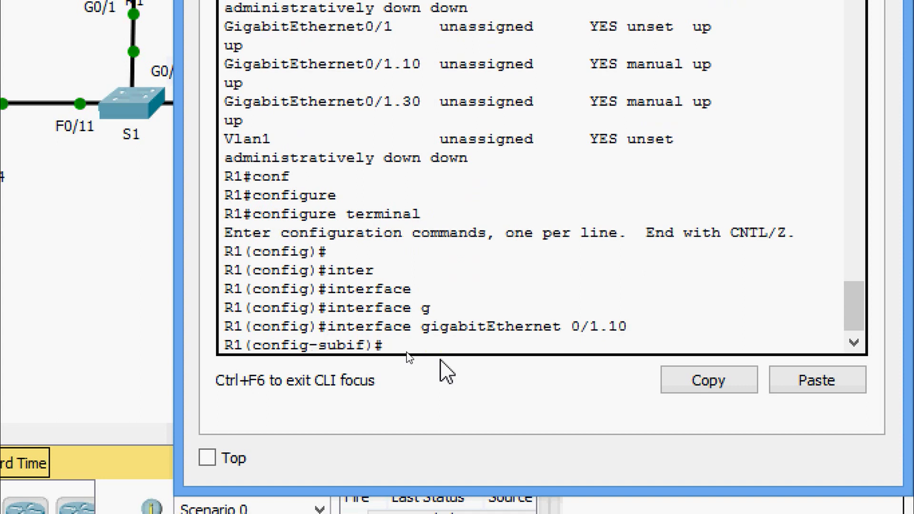
Assign IP address 172.17.10.1 with subnet mask 255.255.255.0 to R1's subinterface GigabitEthernet 0/1.10.
text(ip ad)
key(Tab)
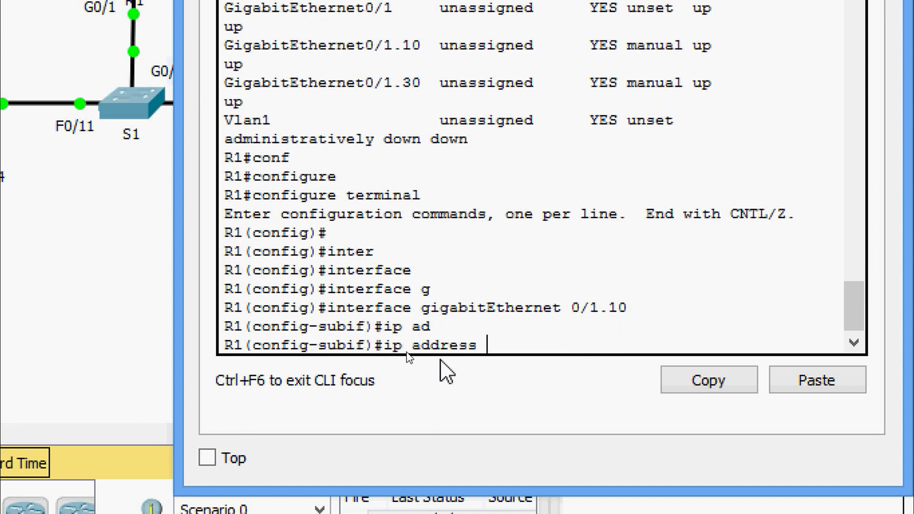
right_click(495, 344)
click(519, 386)
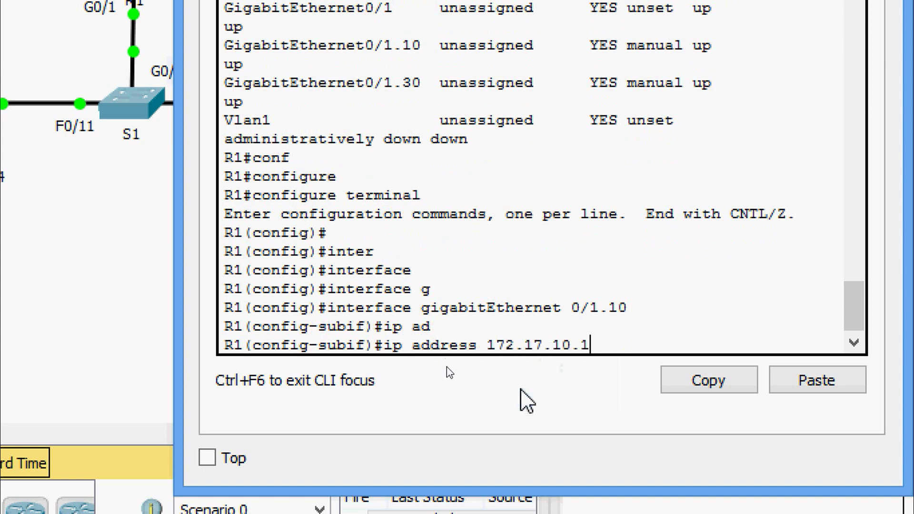
text(?)
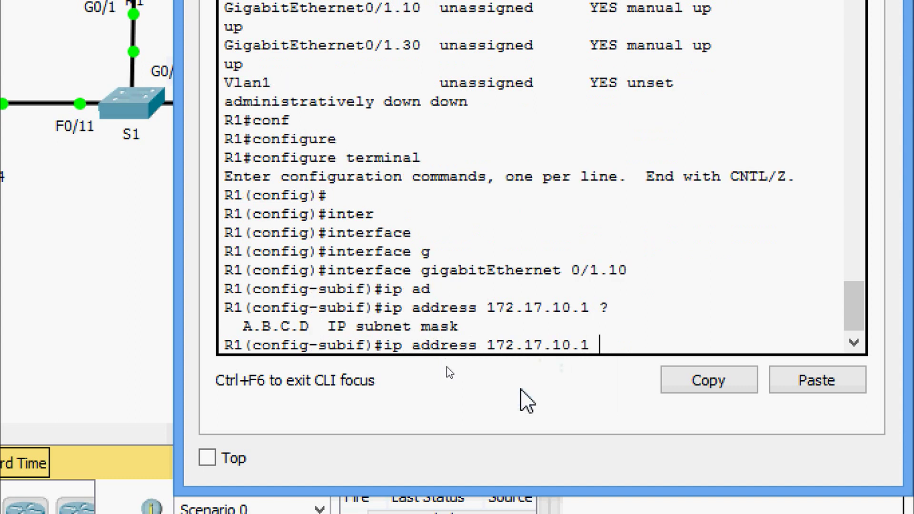
text(255.255.255.0)
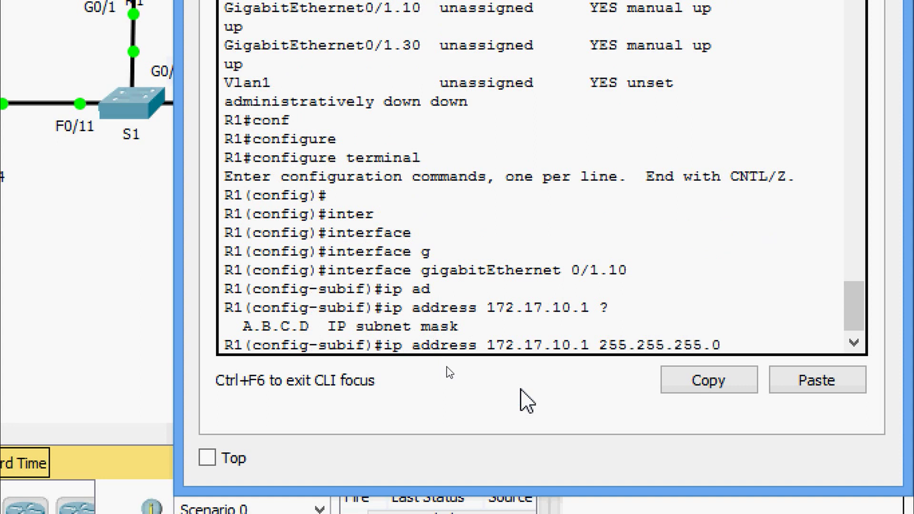
key(Return)
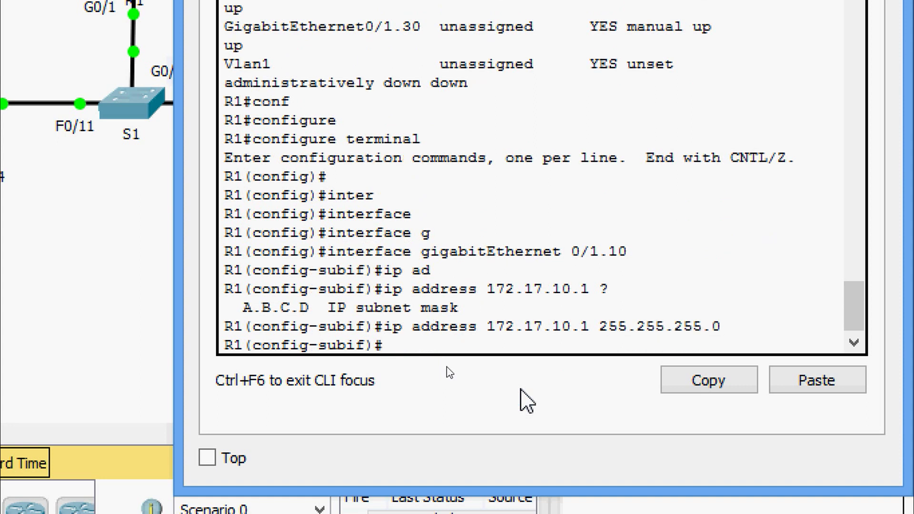
Assign IP address 172.17.30.1 with subnet mask 255.255.255.0 to subinterface GigabitEthernet 0/1.30 and leave configuration mode.
text(int gi 0/)
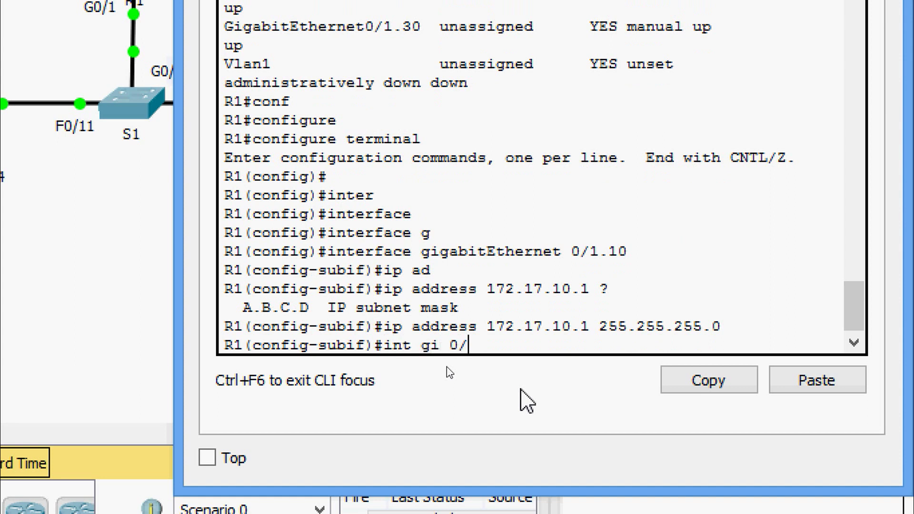
text(1.30)
key(Return)
key(Up)
key(Up)
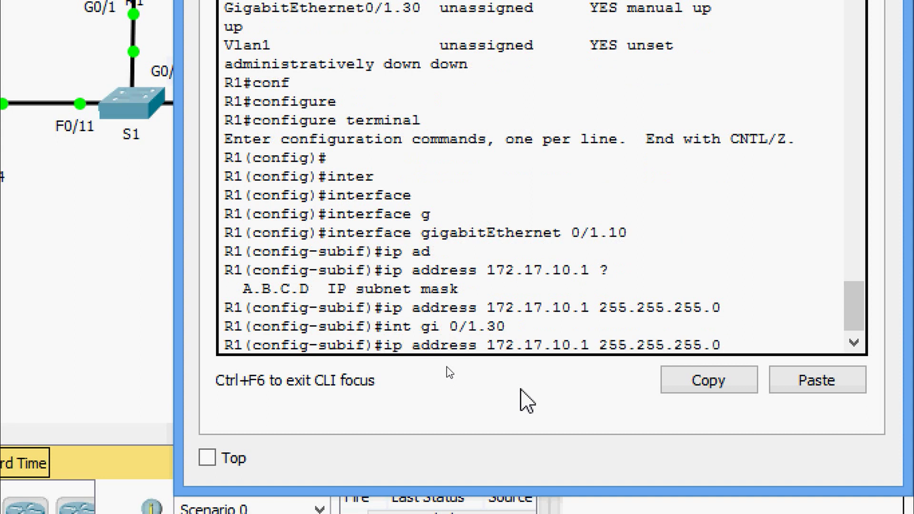
key(Left)
key(Left)
key(Left)
key(Left)
key(Left)
key(Left)
key(Left)
key(Left)
key(Left)
key(Left)
key(BackSpace)
key(BackSpace)
text(30)
key(Return)
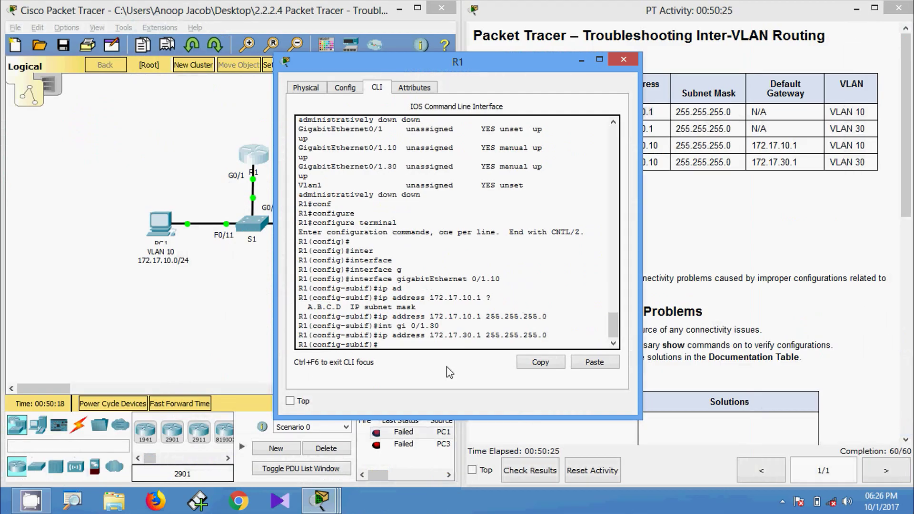
key(ctrl+z)
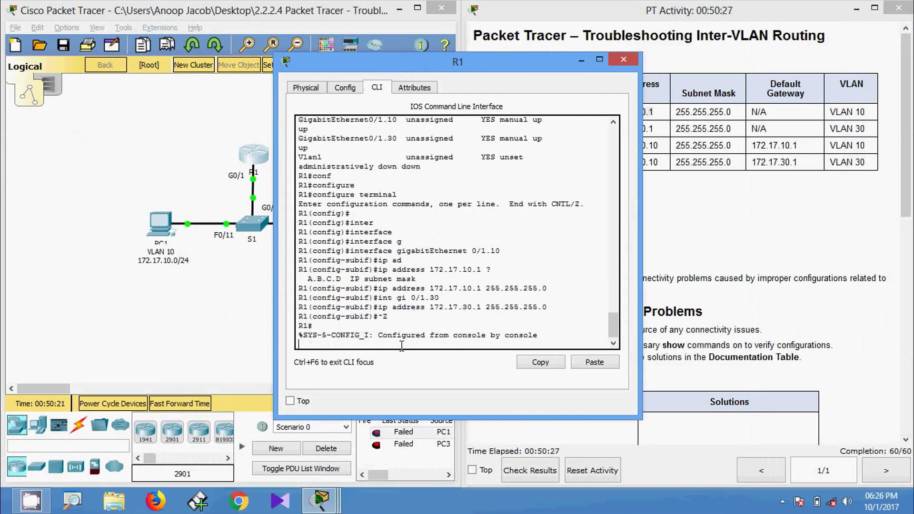
Run show ip interface brief on R1 and check the IP addresses of subinterfaces 0/1.10 and 0/1.30.
key(Return)
text(sh)
key(Tab)
text(ip)
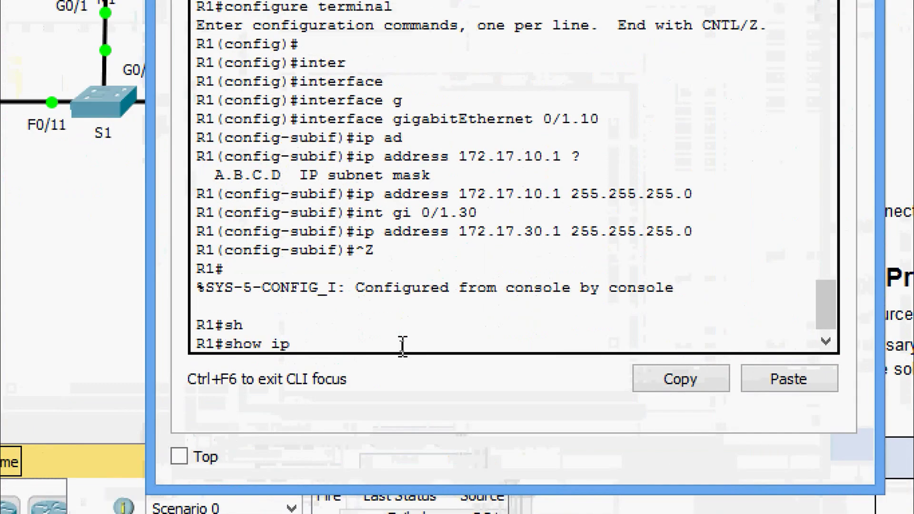
text( inter)
key(Tab)
text(b)
key(Tab)
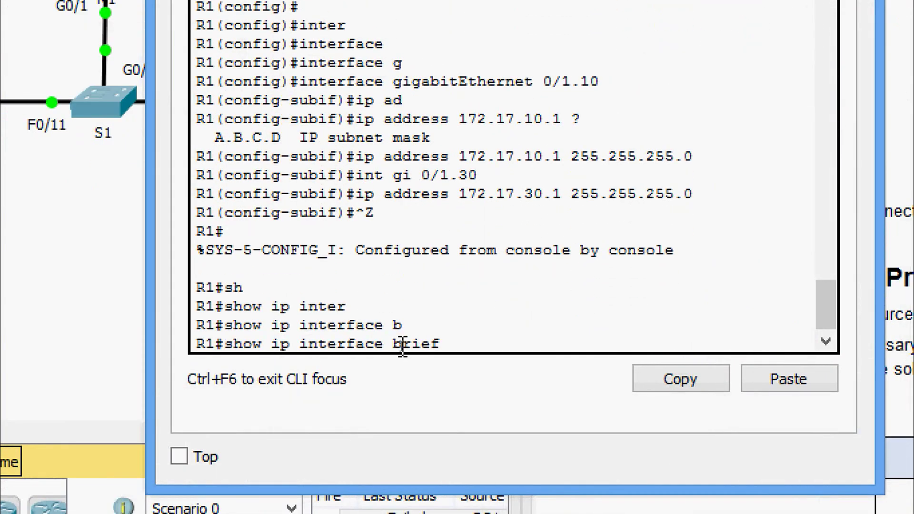
key(Return)
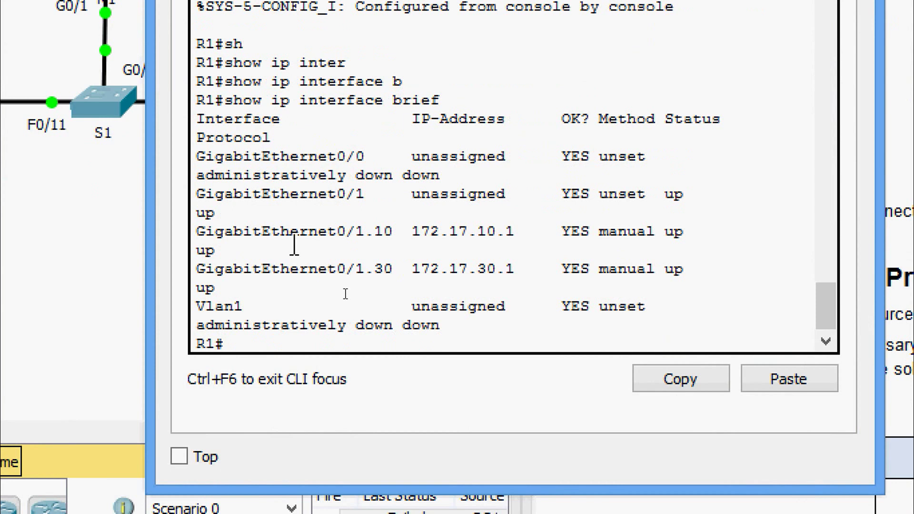
drag(281, 232, 514, 265)
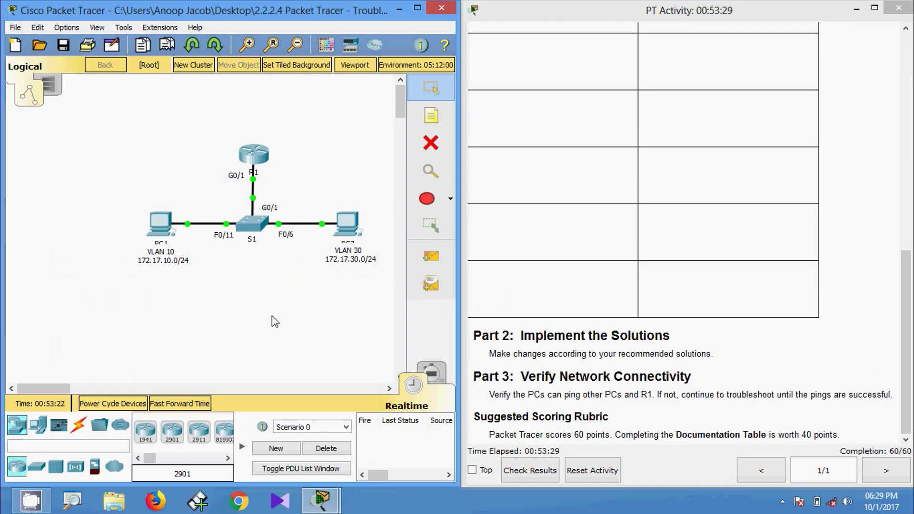
Open PC3's Command Prompt and ping PC1 at 172.17.10.10.
click(348, 224)
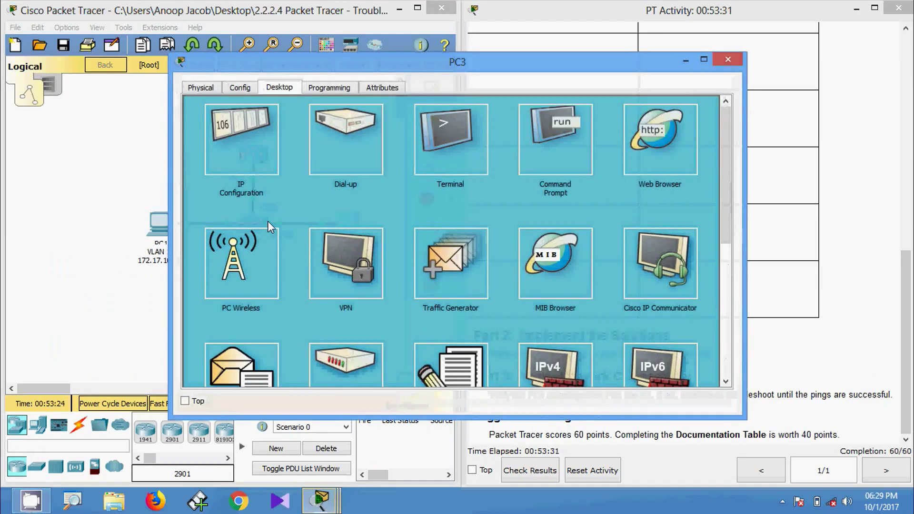
click(536, 164)
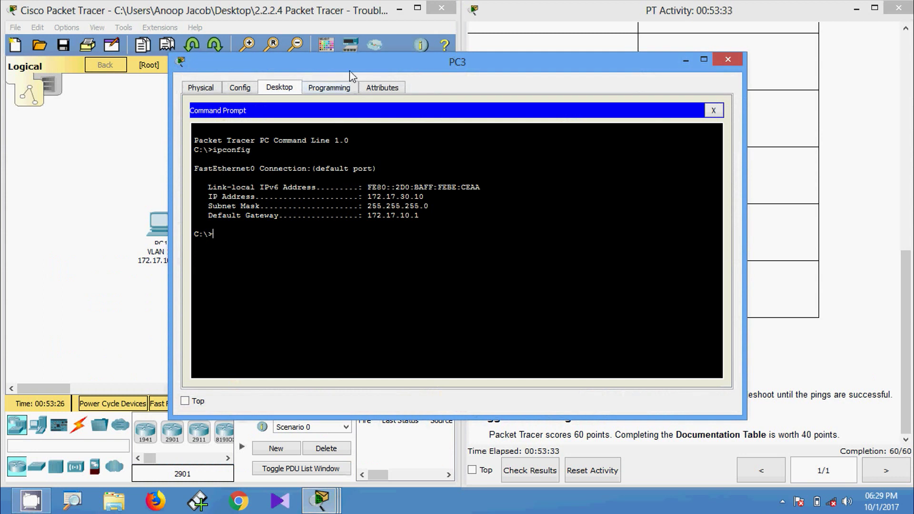
drag(352, 71, 478, 70)
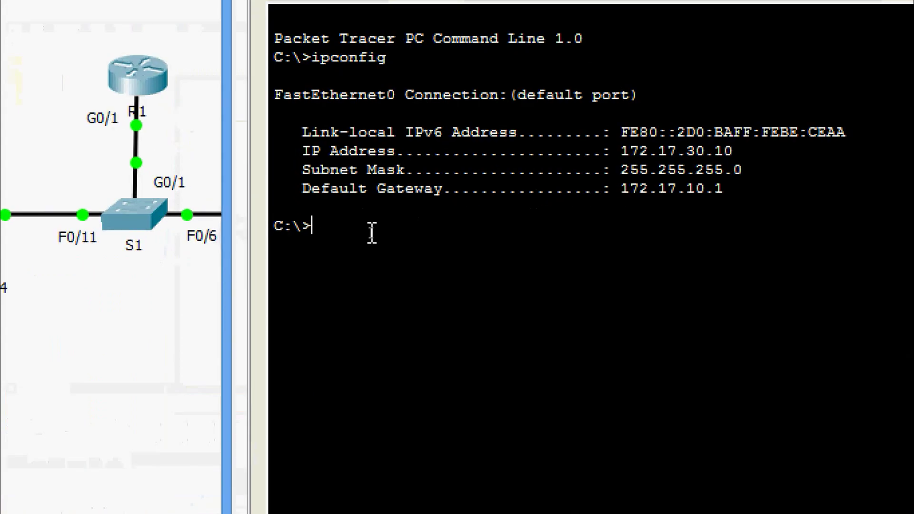
text(ping 172.1)
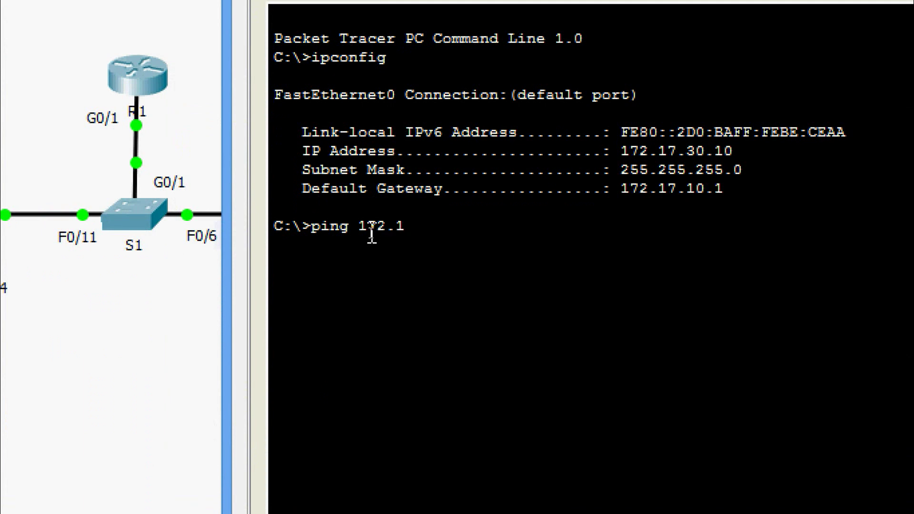
text(7.10.10)
key(Return)
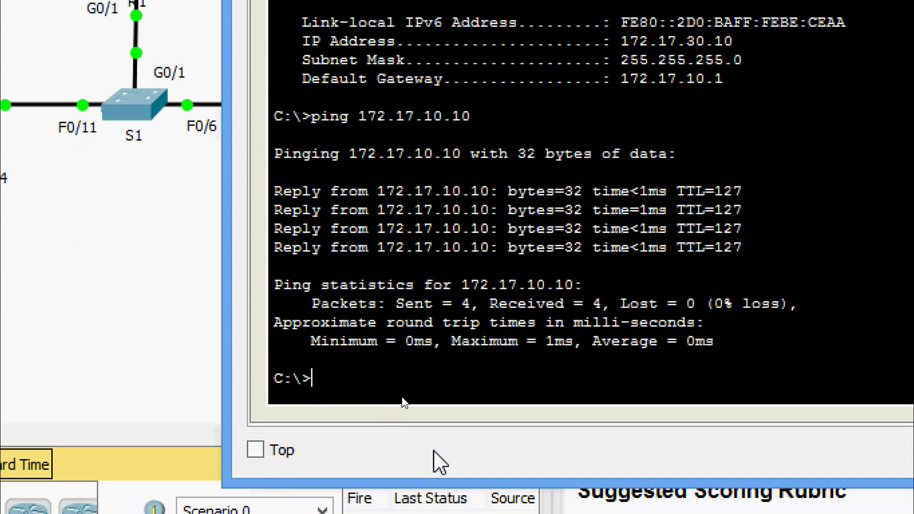
Ping R1's subinterface addresses 172.17.10.1 and 172.17.30.1 from PC3.
key(Up)
key(BackSpace)
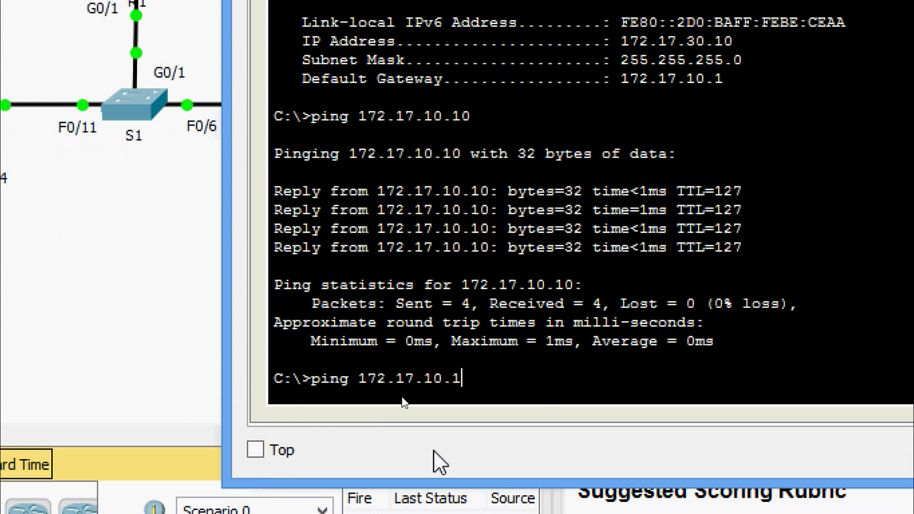
key(Return)
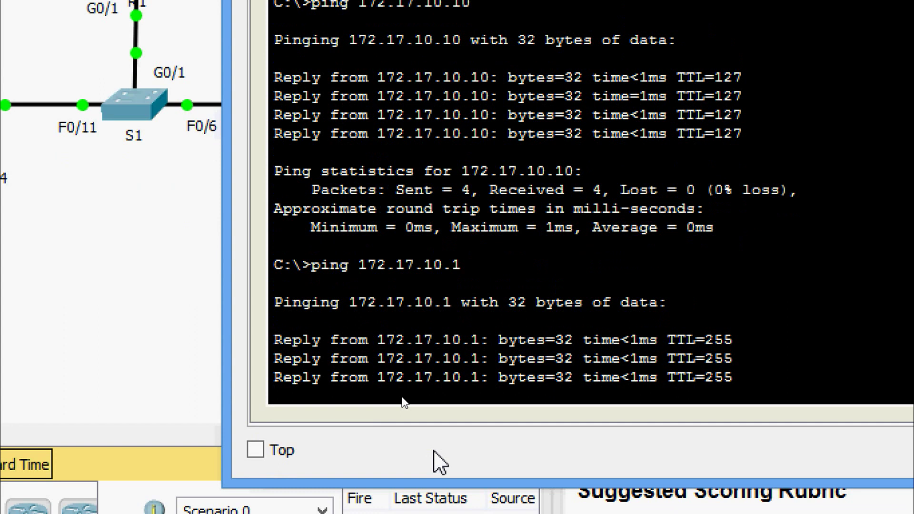
key(Up)
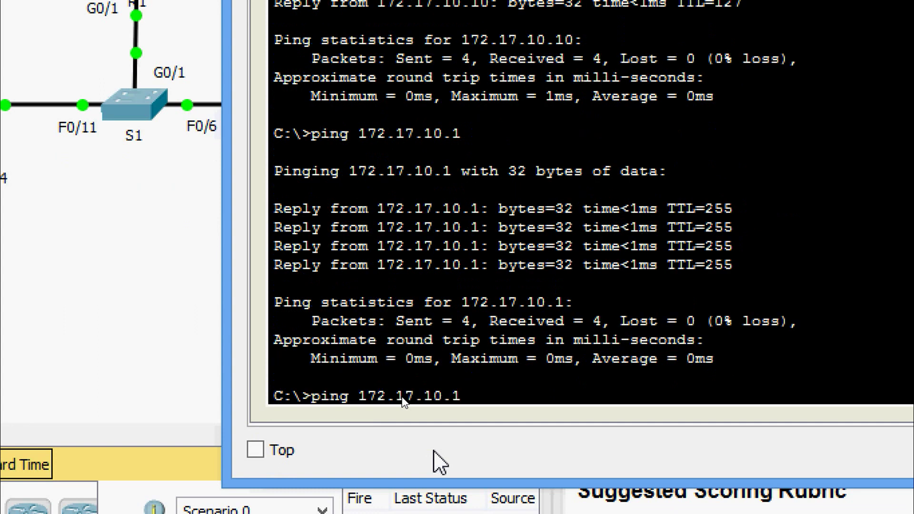
key(BackSpace)
key(BackSpace)
text(30)
key(Return)
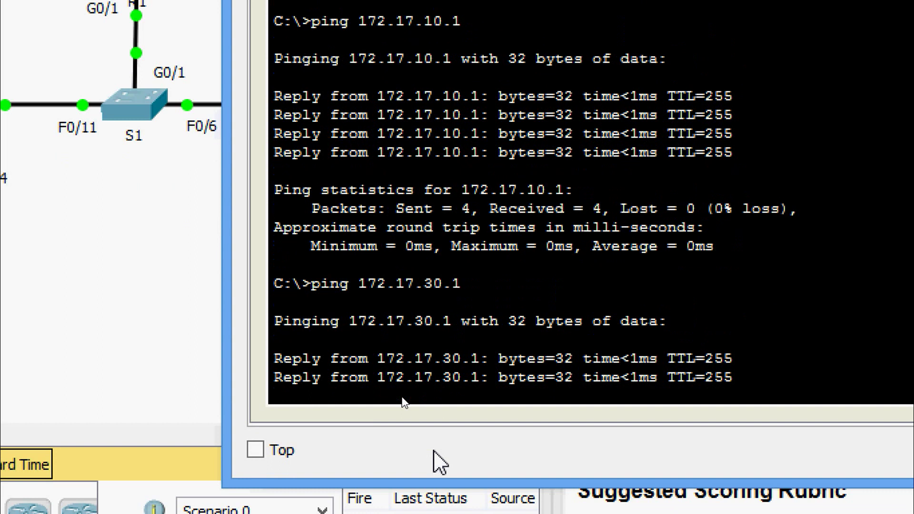